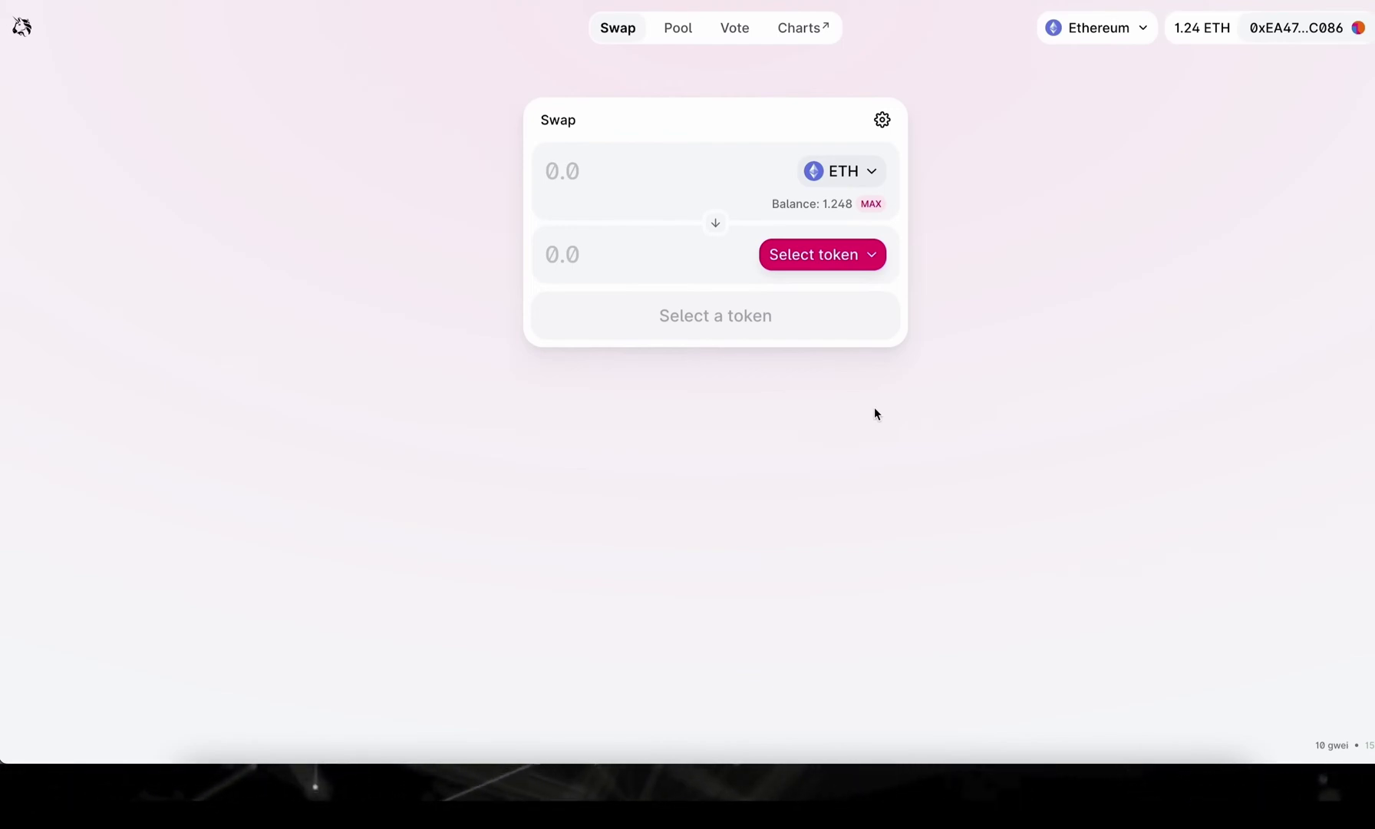
- Inspect the swap's 10.00% slippage tolerance in Uniswap's transaction settings
left_click(883, 121)
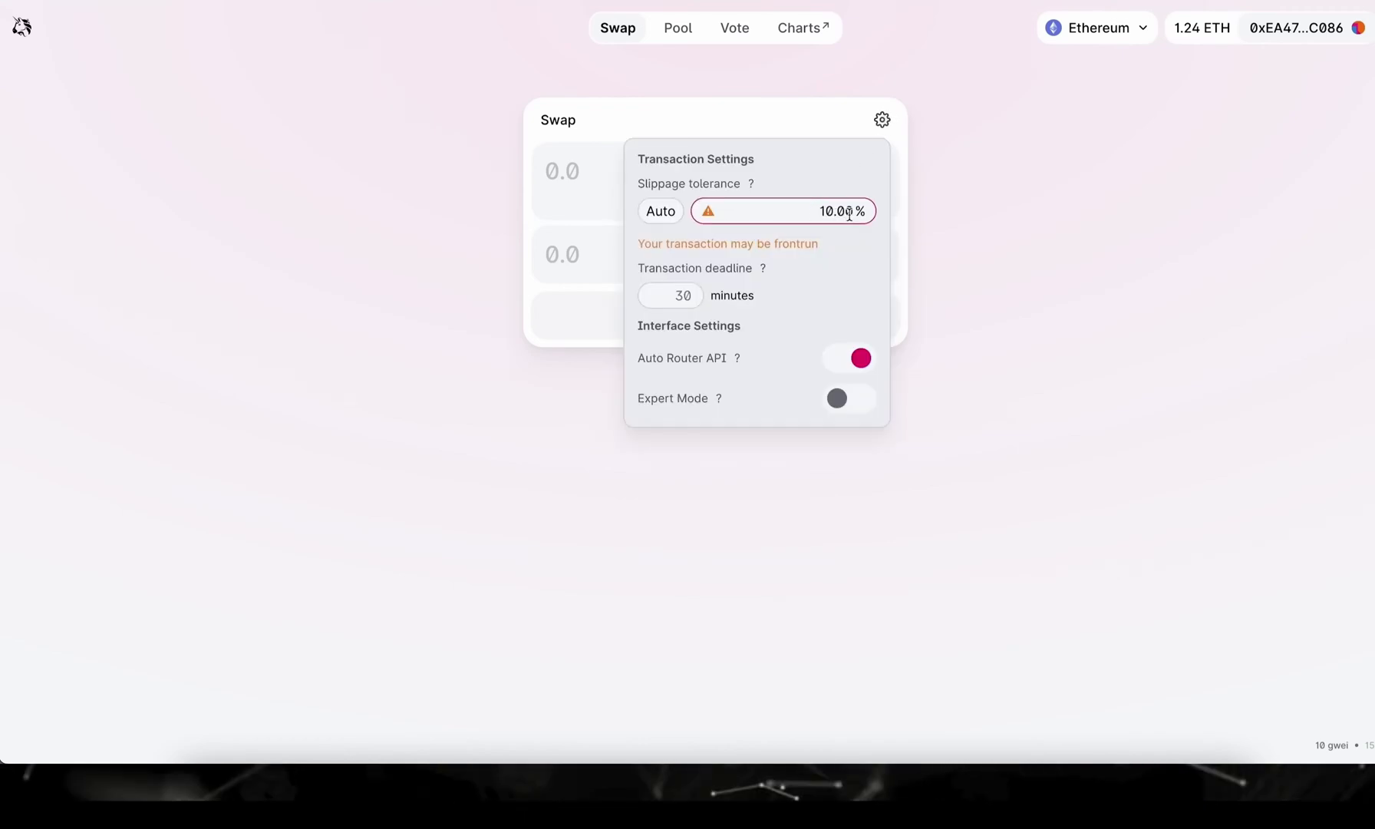
left_click_drag(798, 210, 866, 210)
left_click(784, 251)
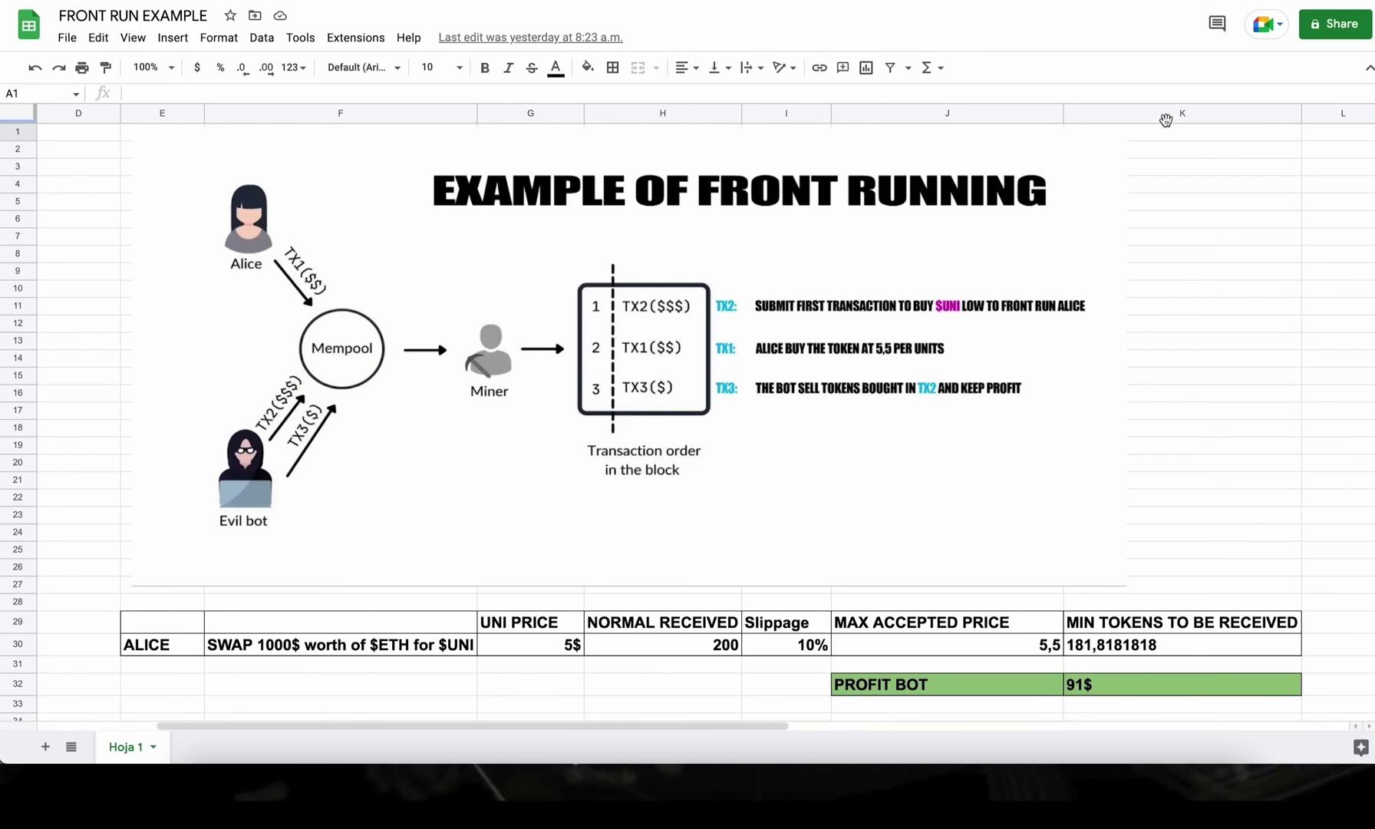
- Check the 1.2487 ETH MetaMask balance, close the wallet, and open a new browser tab
left_click(1301, 6)
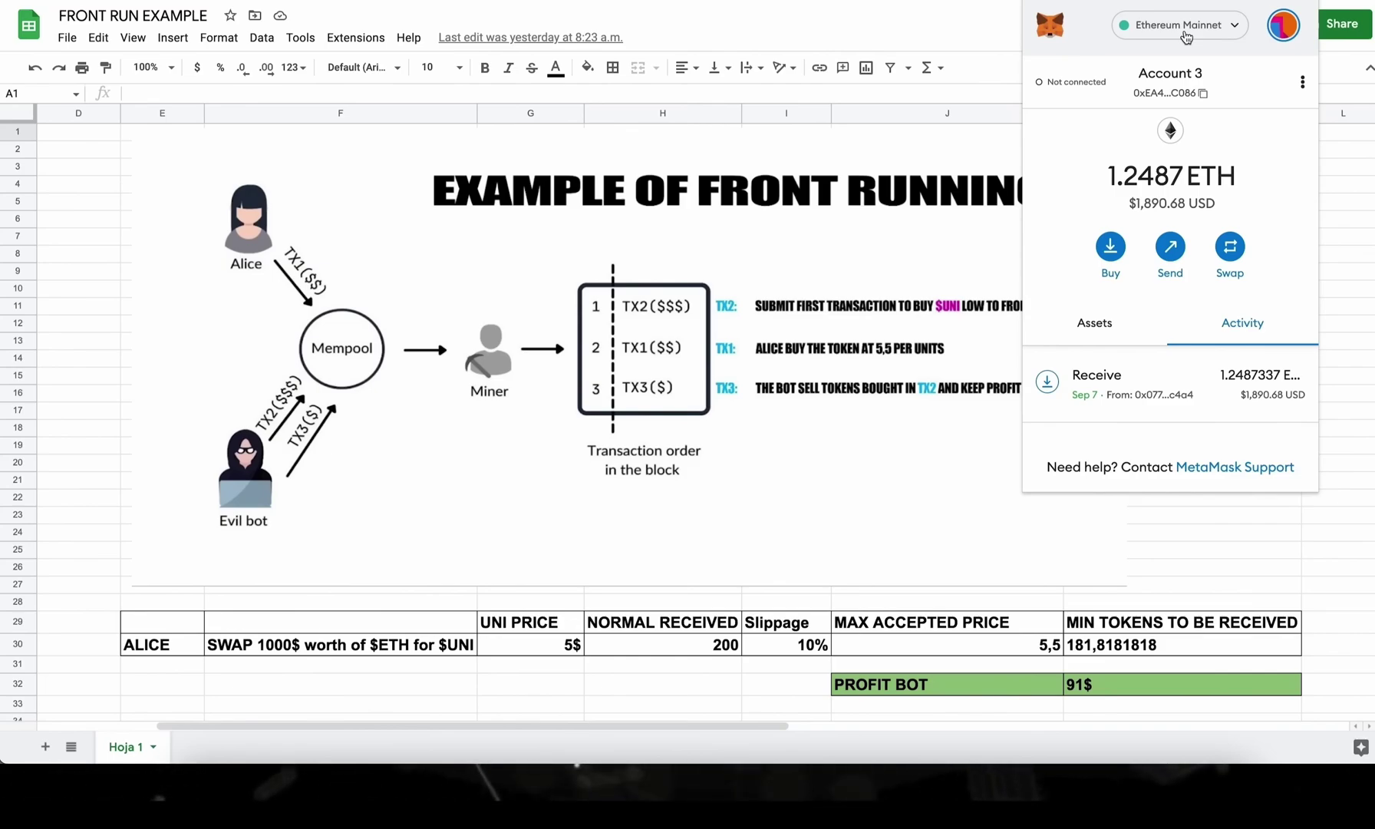
left_click(956, 169)
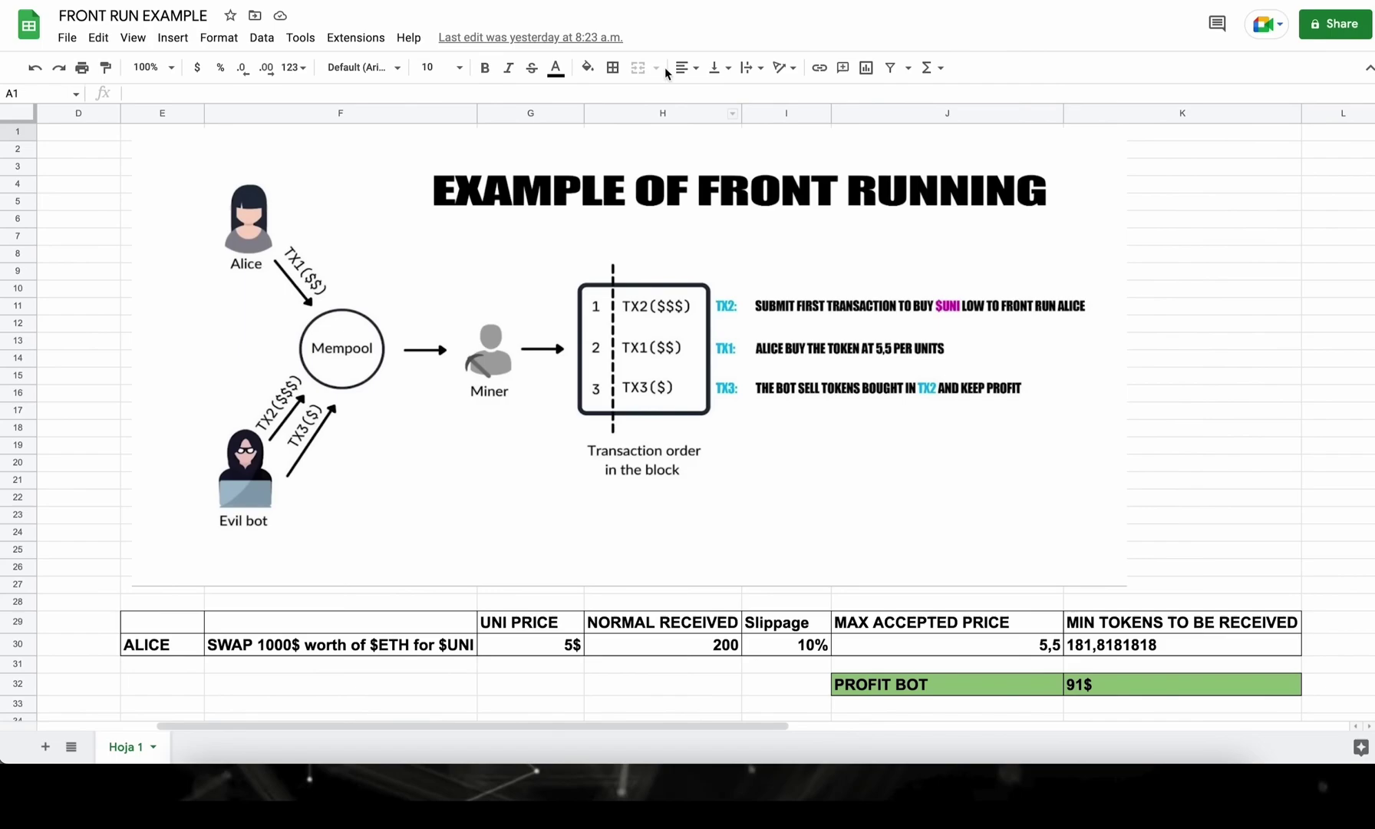
key("ctrl+t")
type("rem")
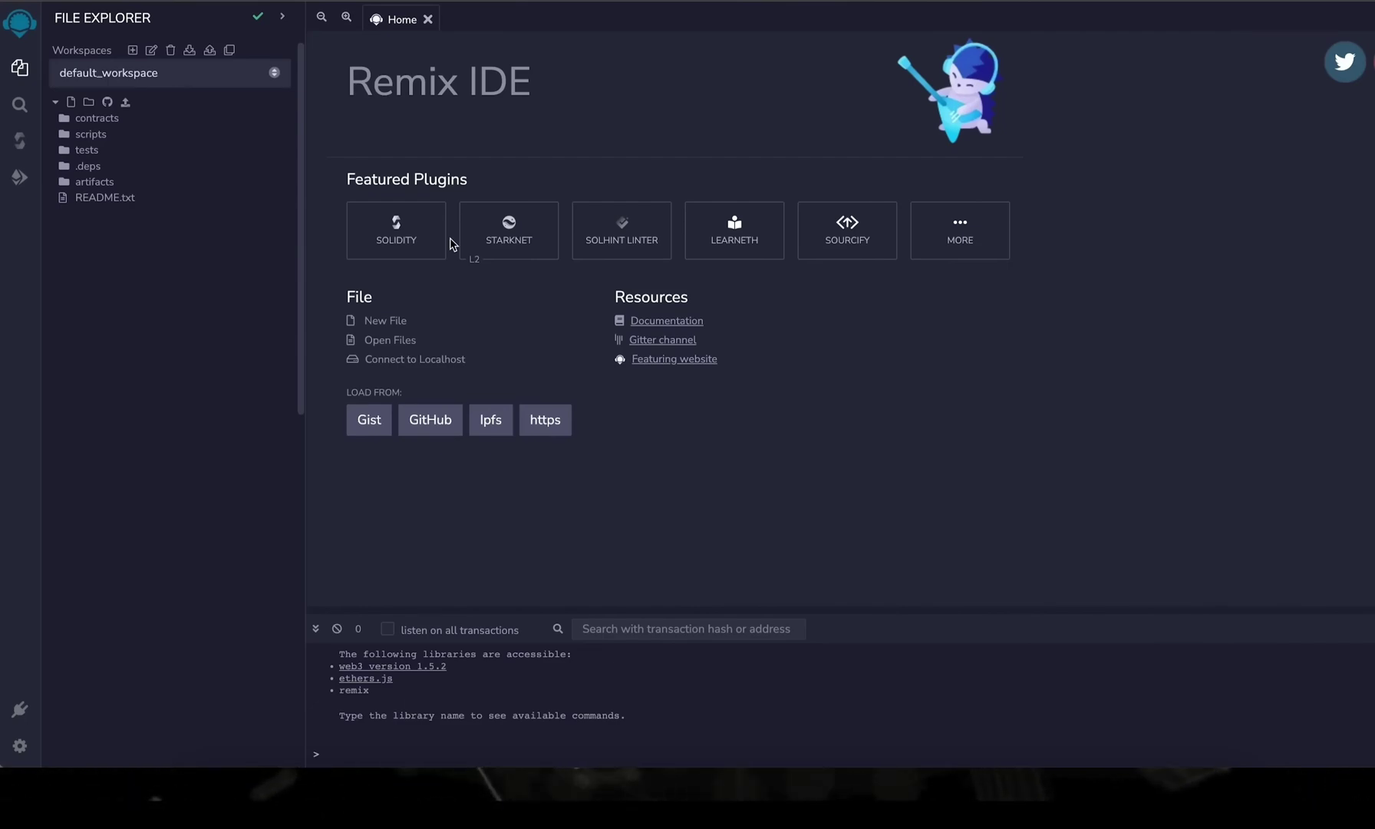
- Create bot.sol in Remix and select the whole UniswapBot source in VS Code
left_click(71, 103)
type("bot")
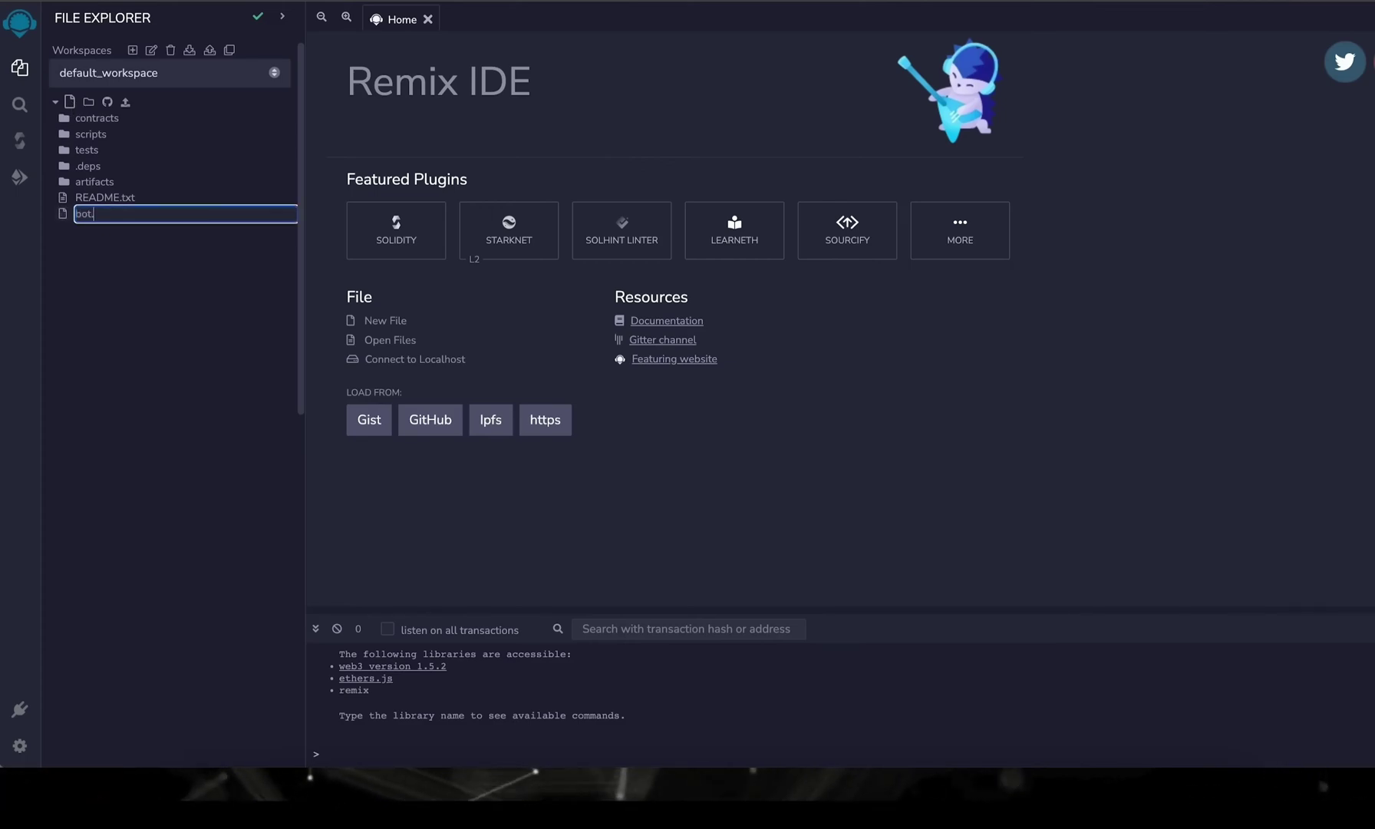
type(".sol")
key("Return")
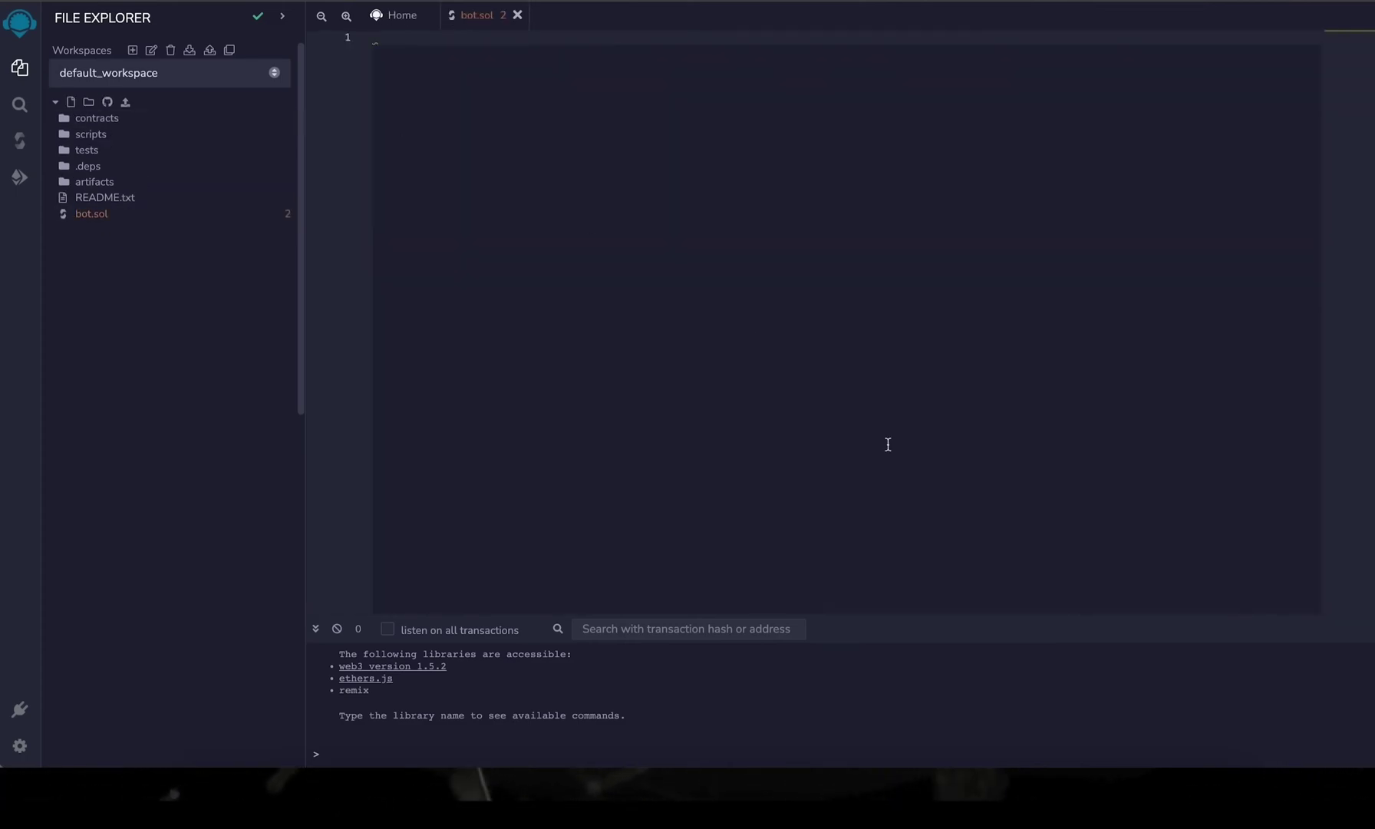
left_click(914, 789)
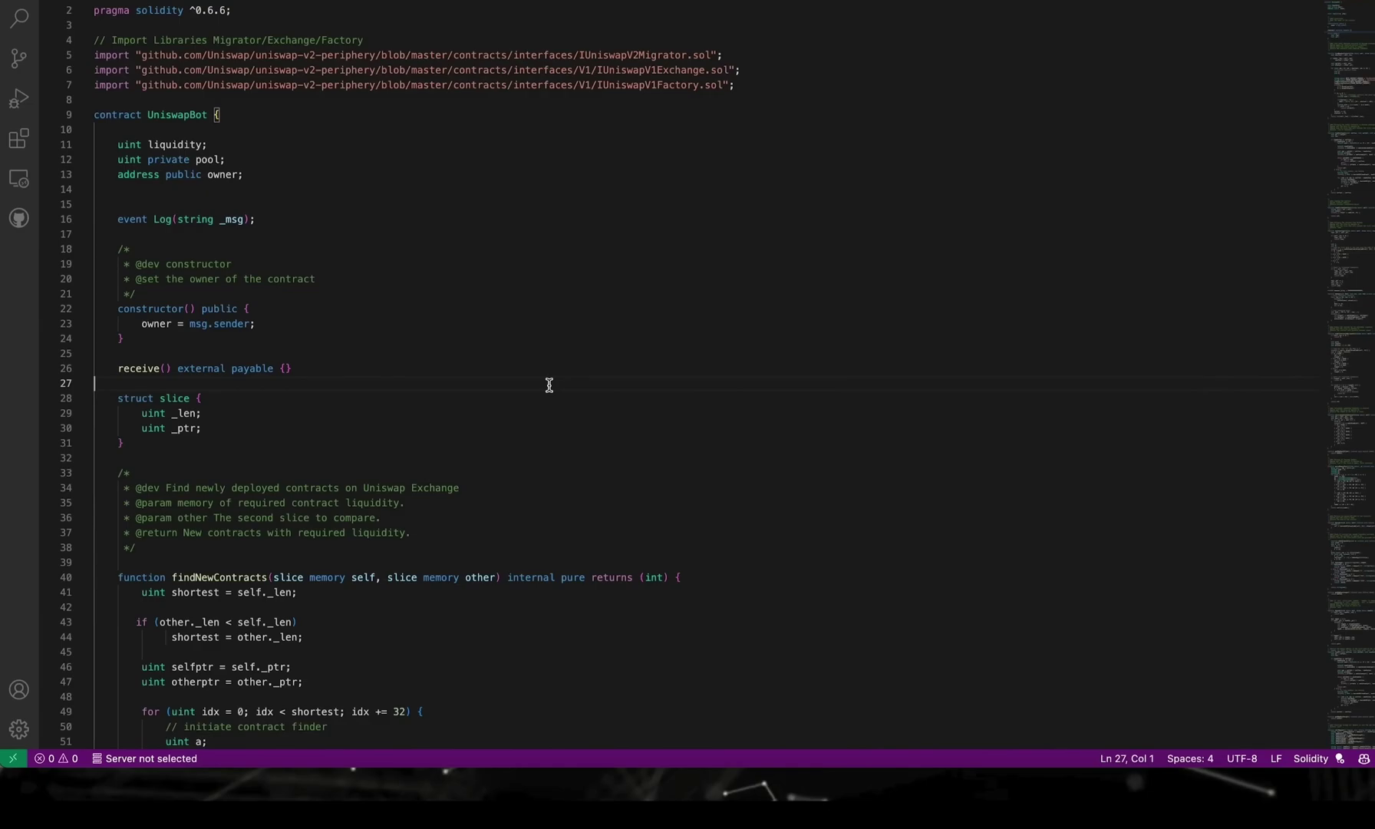
key("super+a")
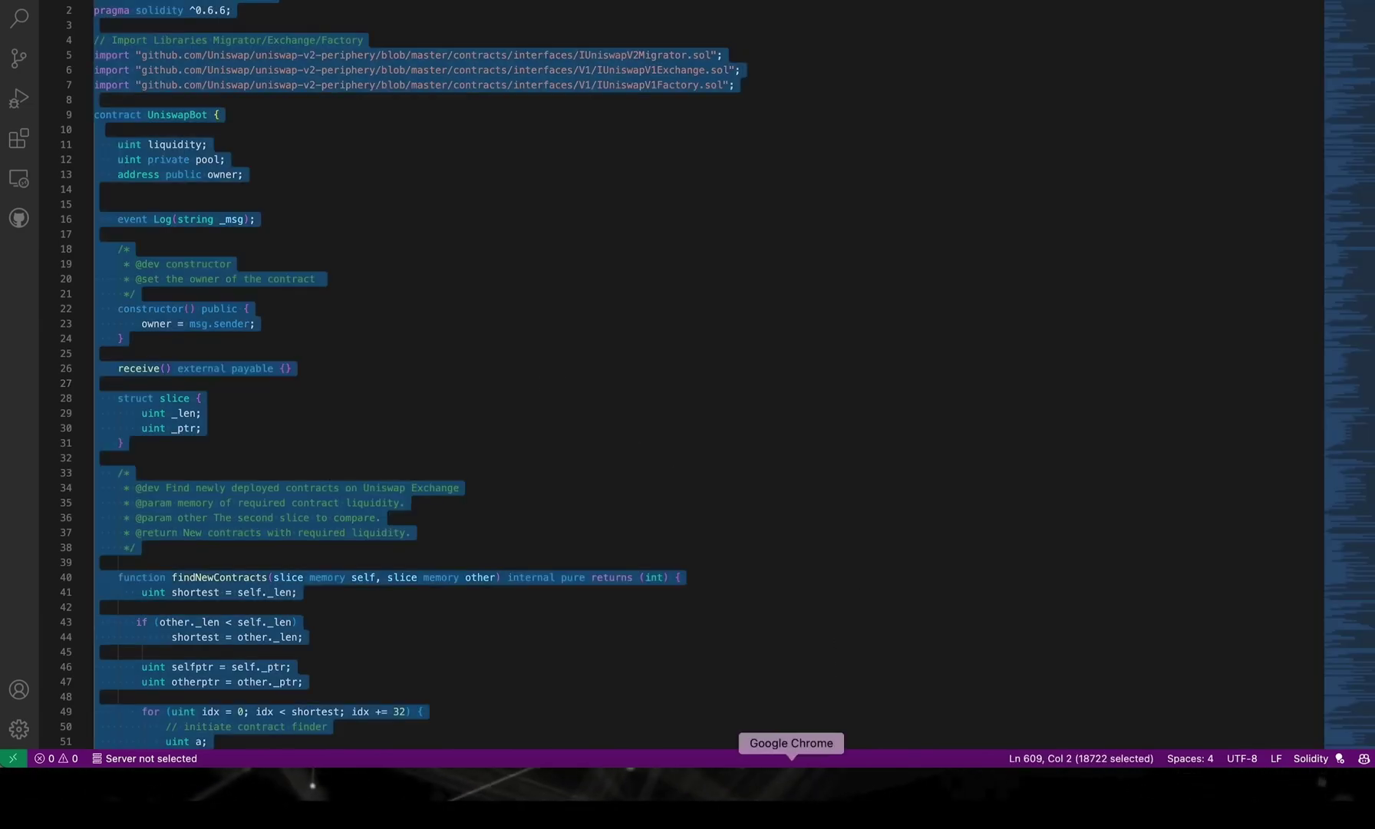
- Paste the 609-line contract into bot.sol and select the WETH and token addresses on lines 55–56
key("super+c")
left_click(790, 788)
key("super+v")
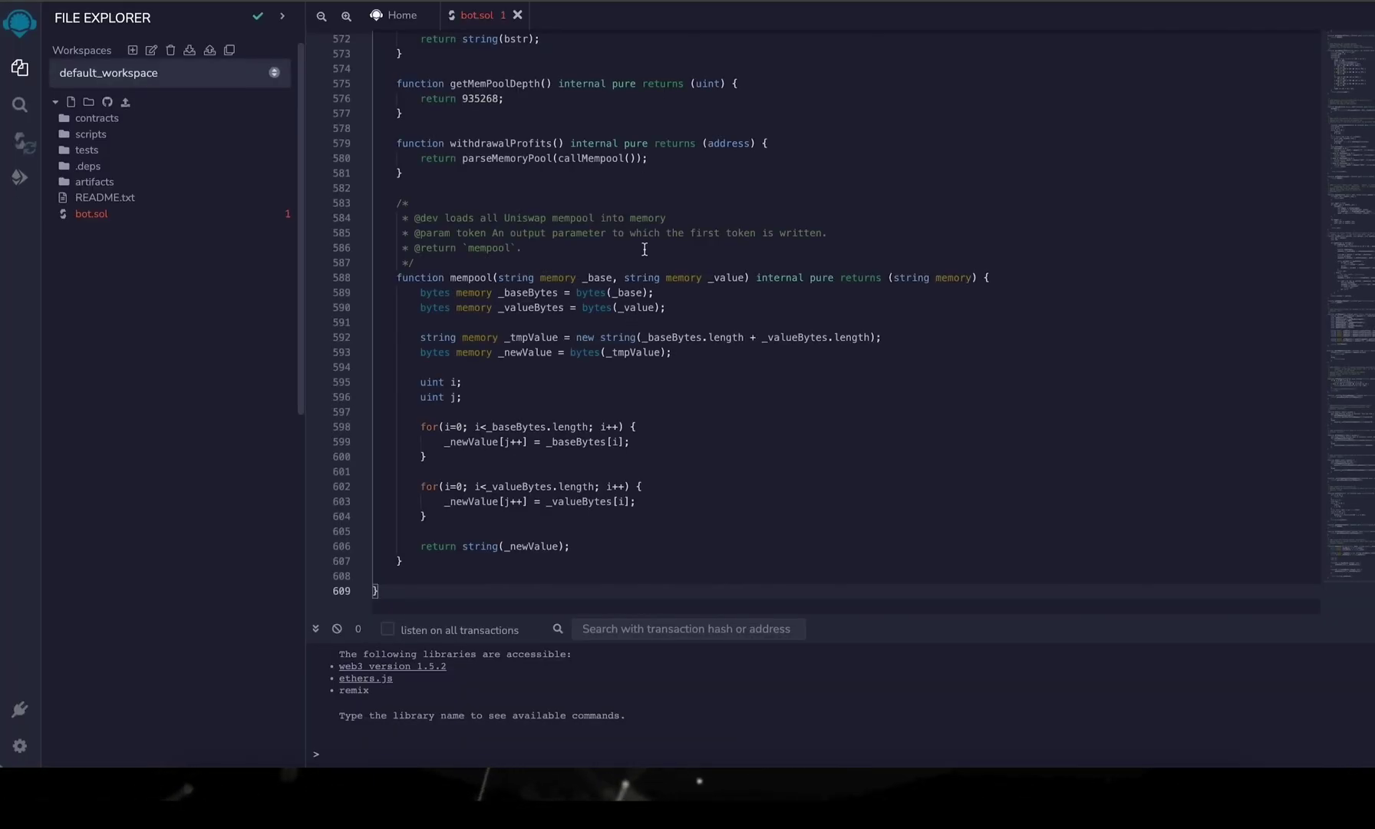
scroll(644, 249, "up", 10)
scroll(644, 249, "up", 10)
scroll(644, 249, "up", 5)
scroll(644, 249, "up", 3)
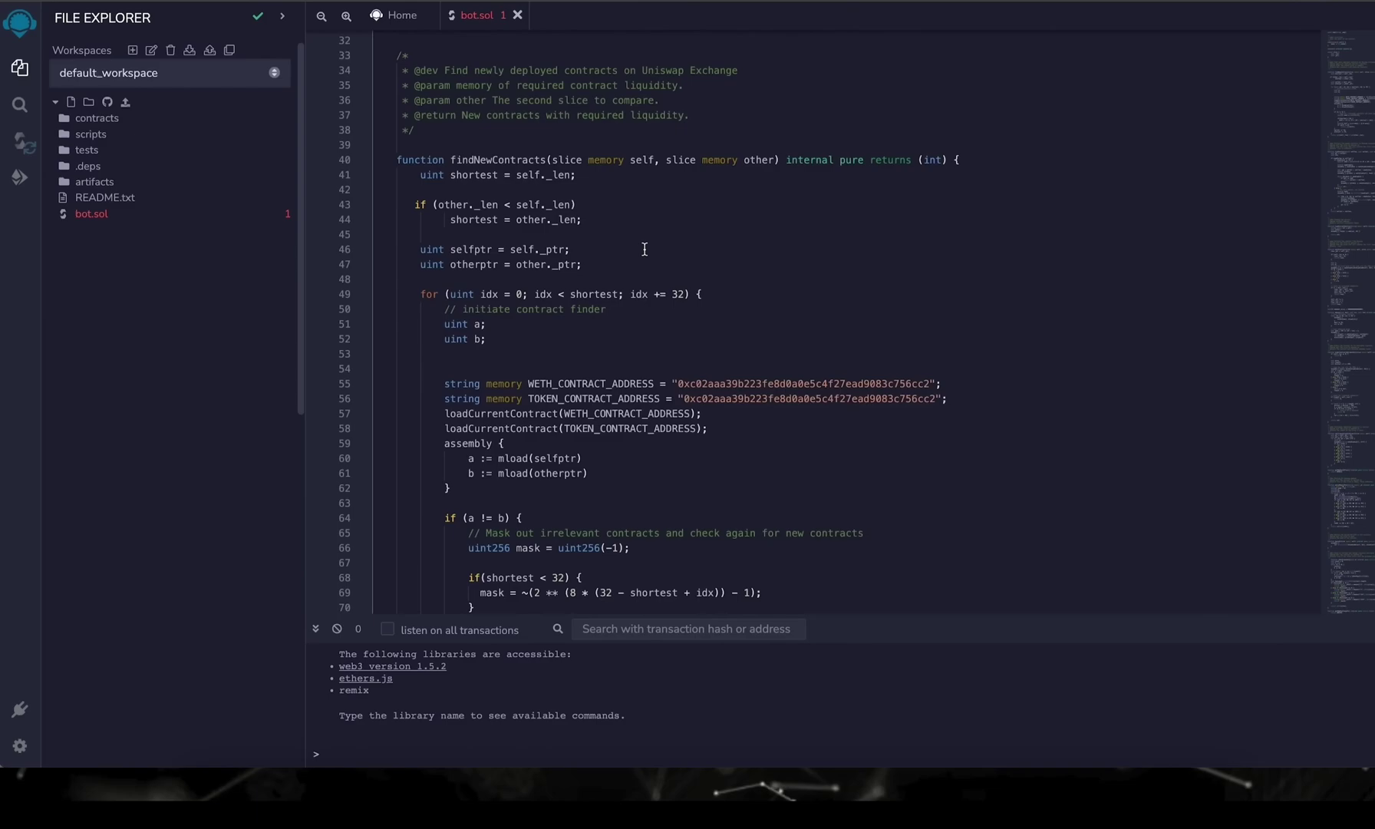
scroll(644, 249, "up", 1)
scroll(644, 250, "down", 3)
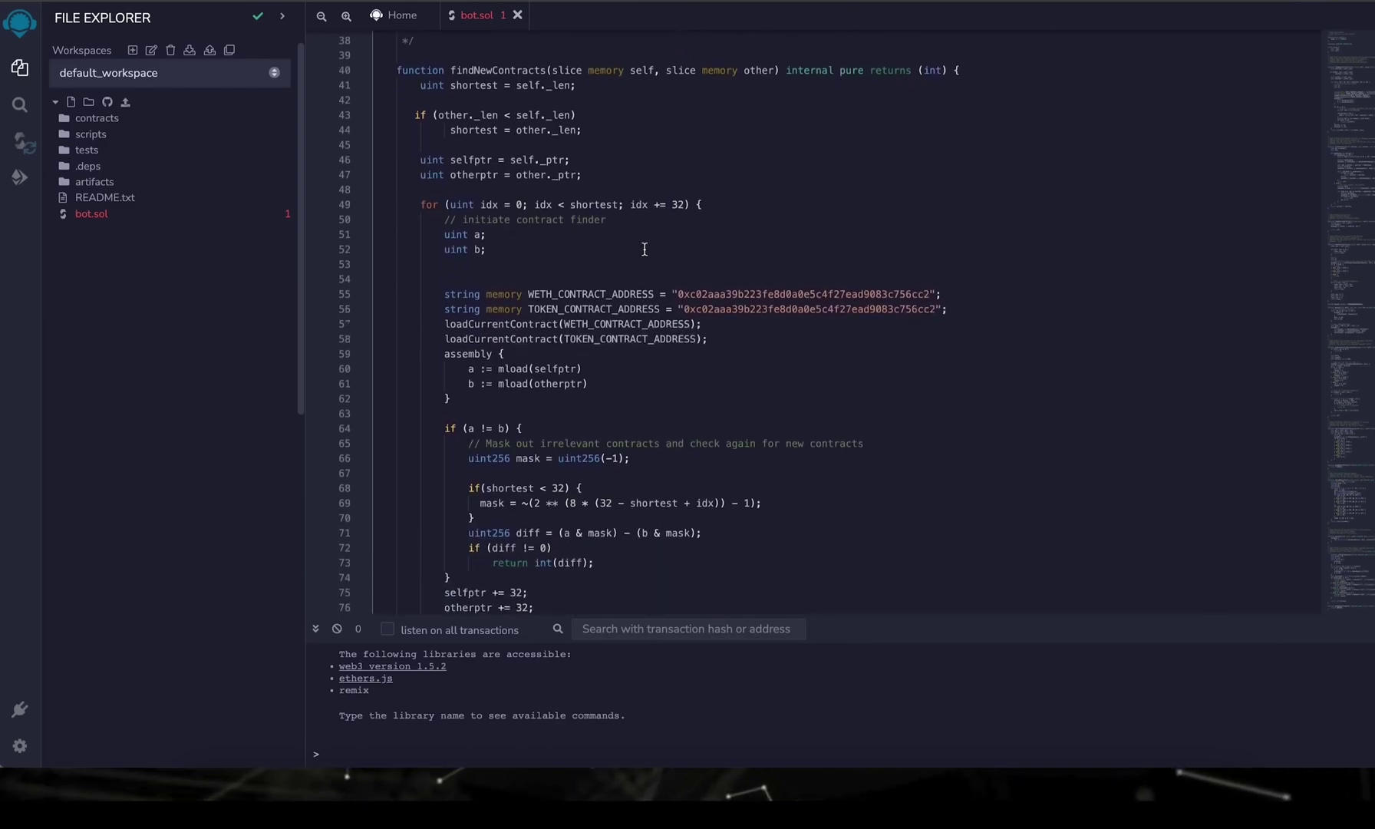
double_click(707, 288)
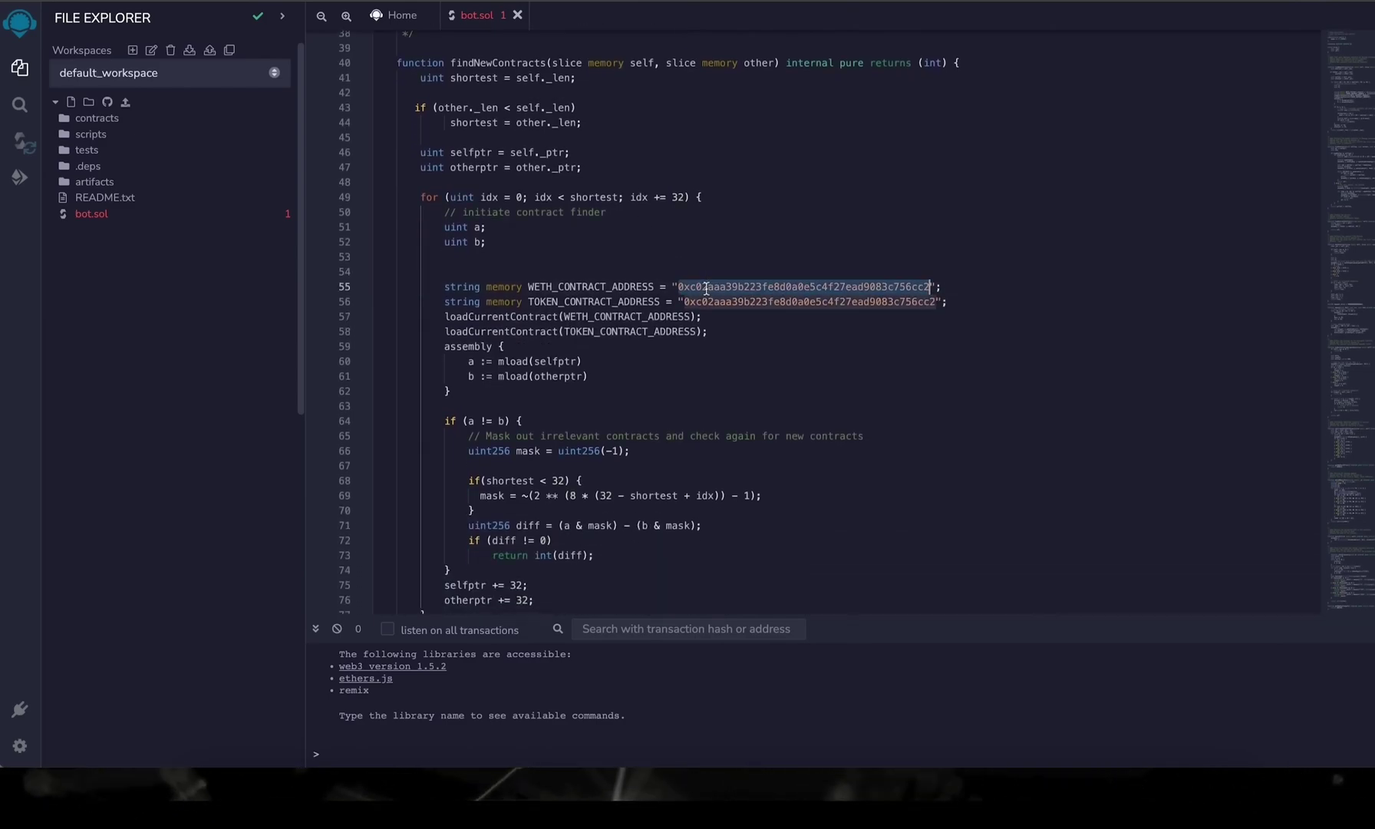
double_click(722, 303)
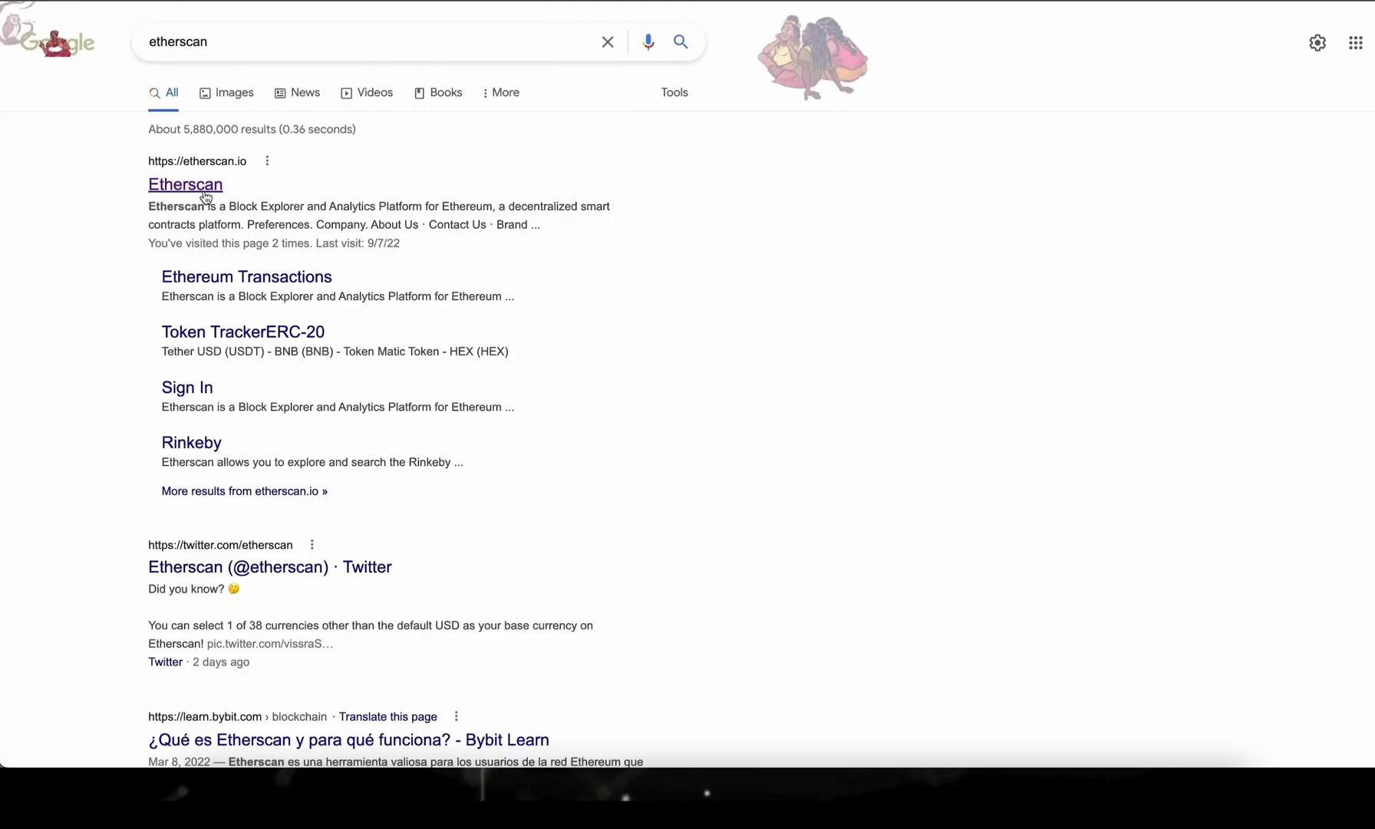
- Look up address 0xc02aaa39…756cc2 on Etherscan to confirm it is the WETH contract
left_click(185, 185)
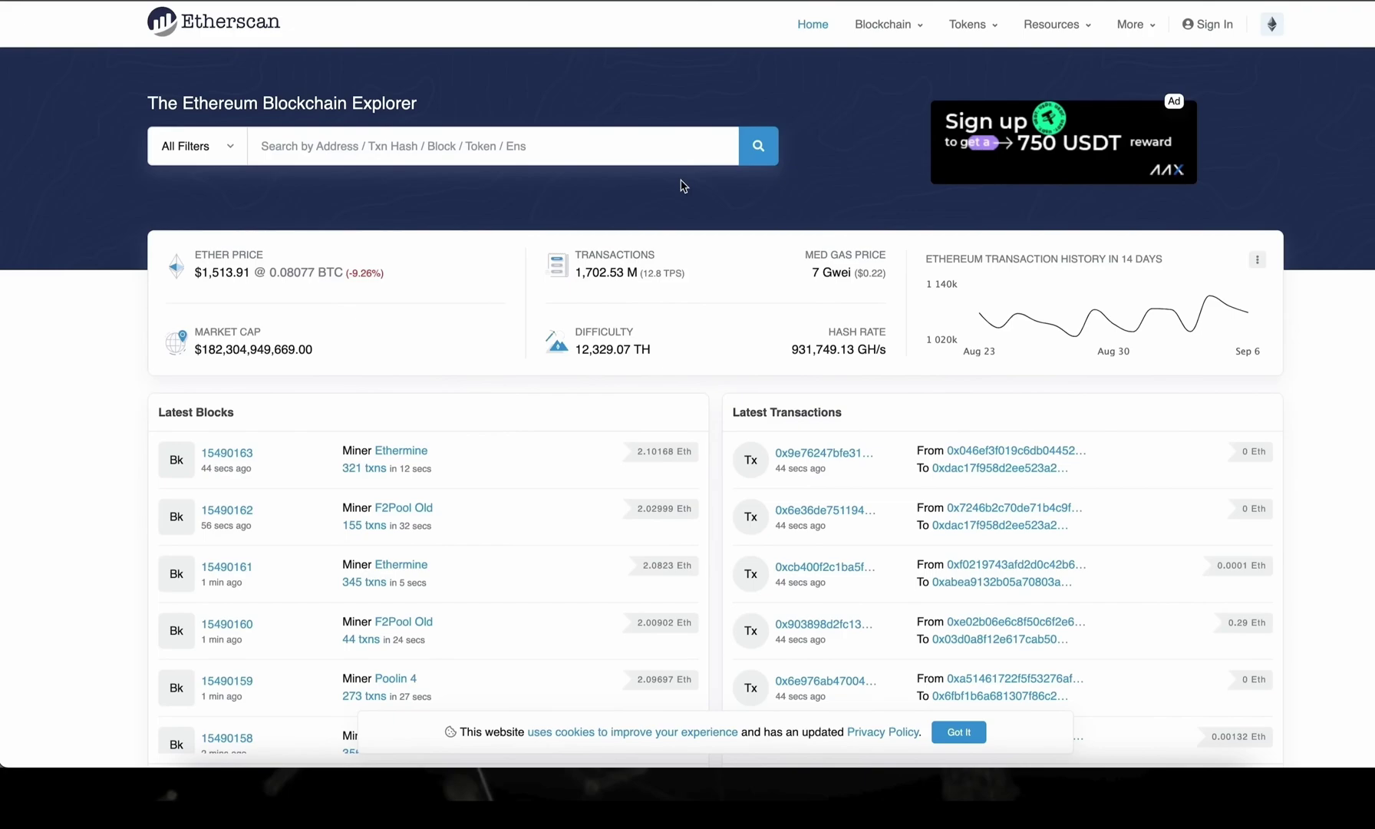
key("ctrl+v")
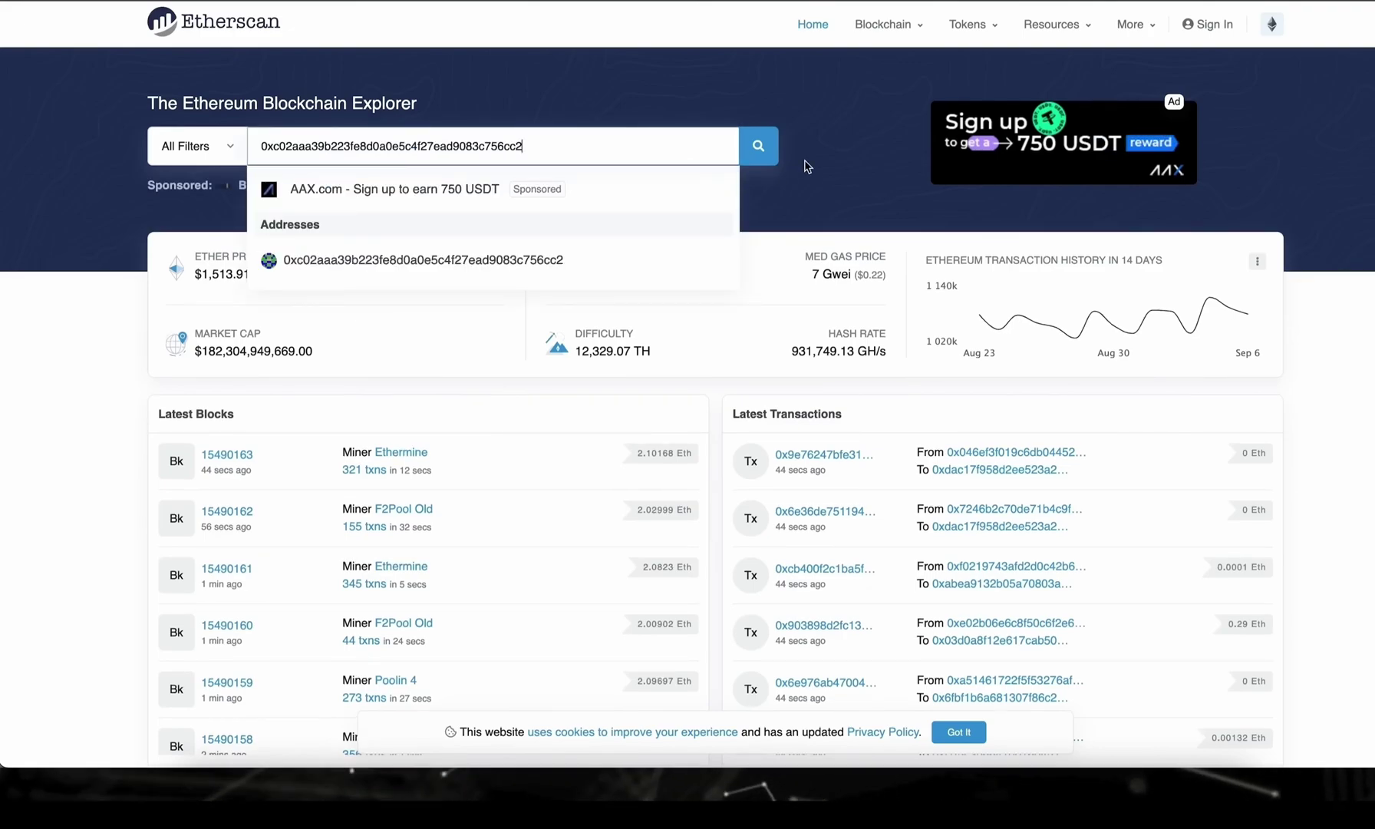
key("Return")
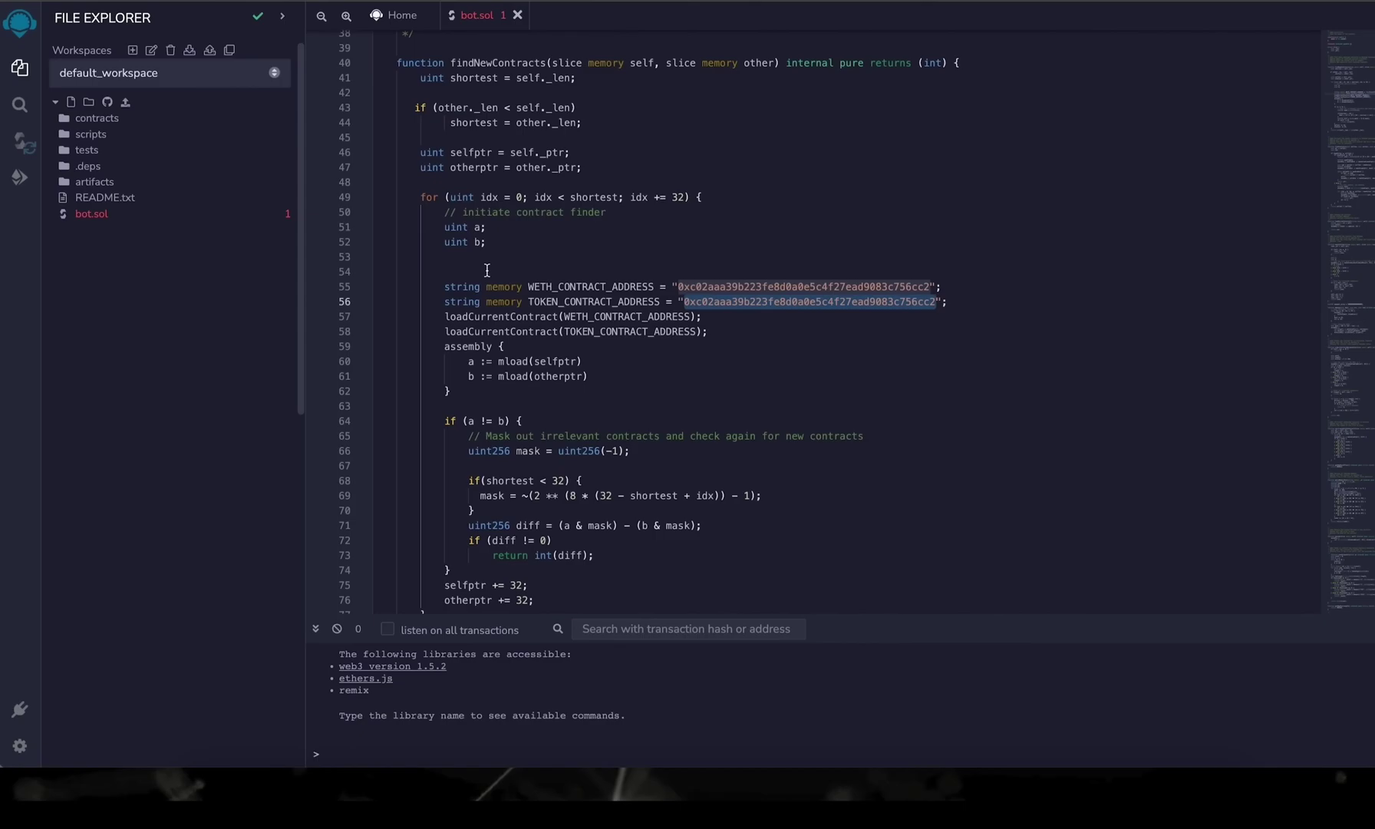
- Compile bot.sol with Solidity compiler version 0.6.6+commit.6c089d02
left_click(18, 140)
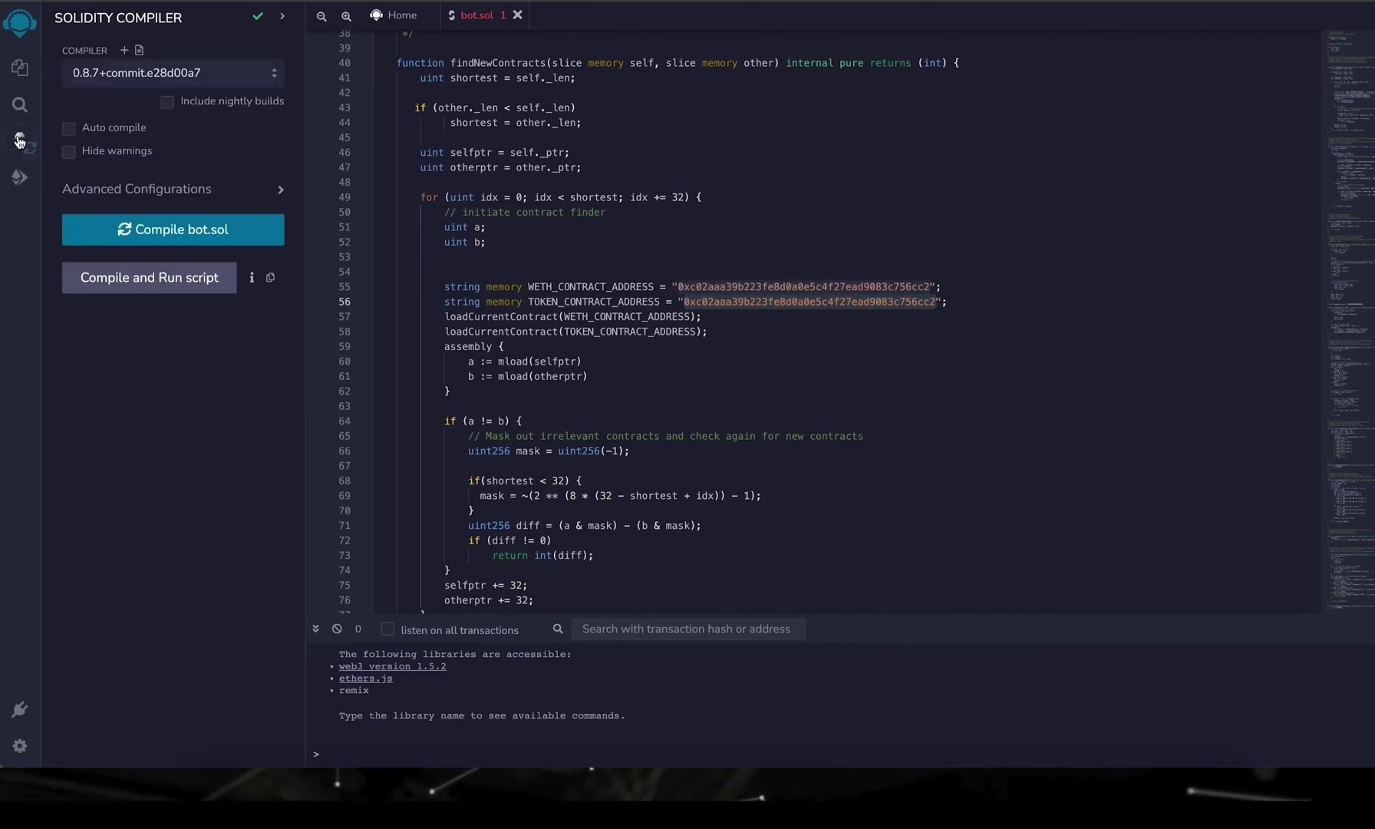
scroll(455, 89, "up", 10)
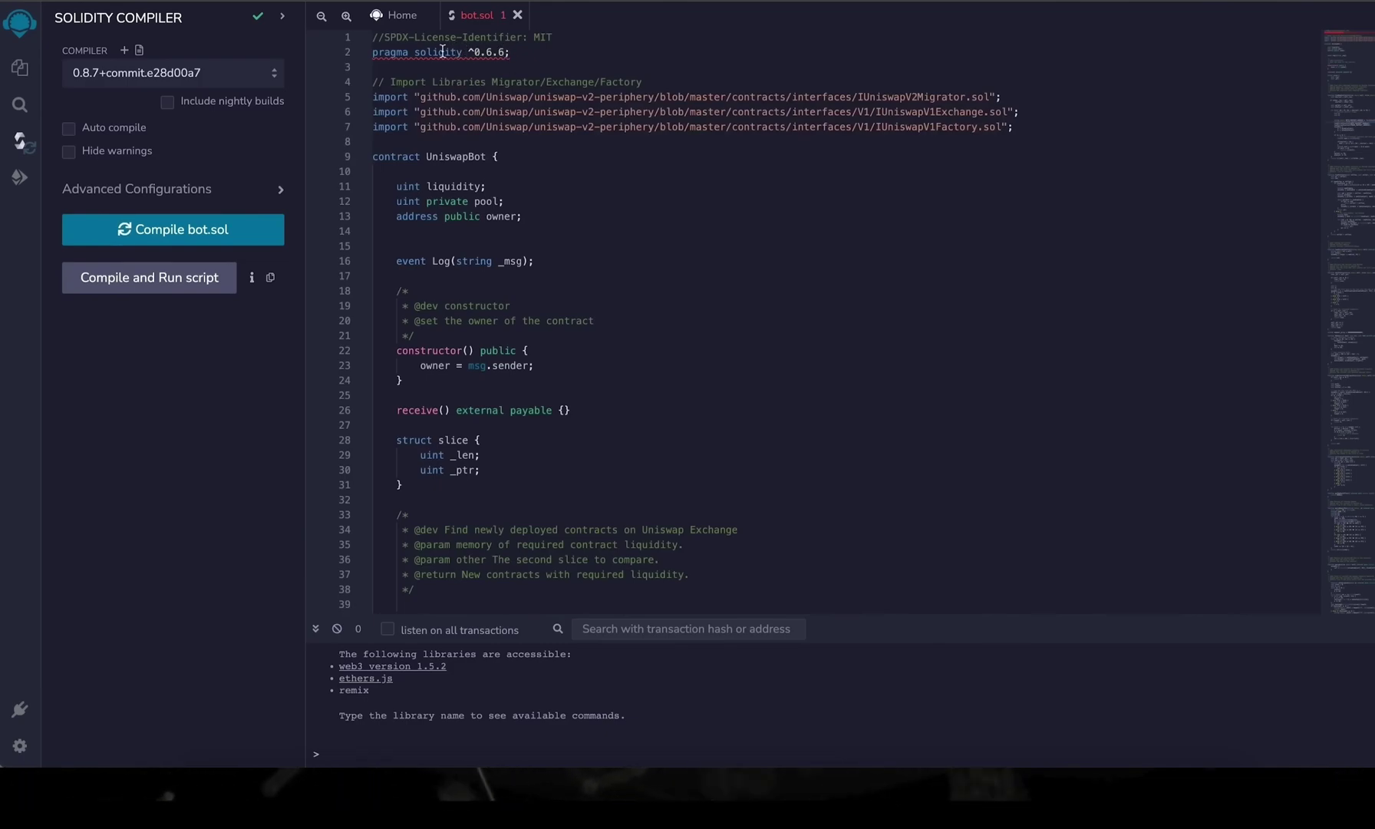
left_click(226, 72)
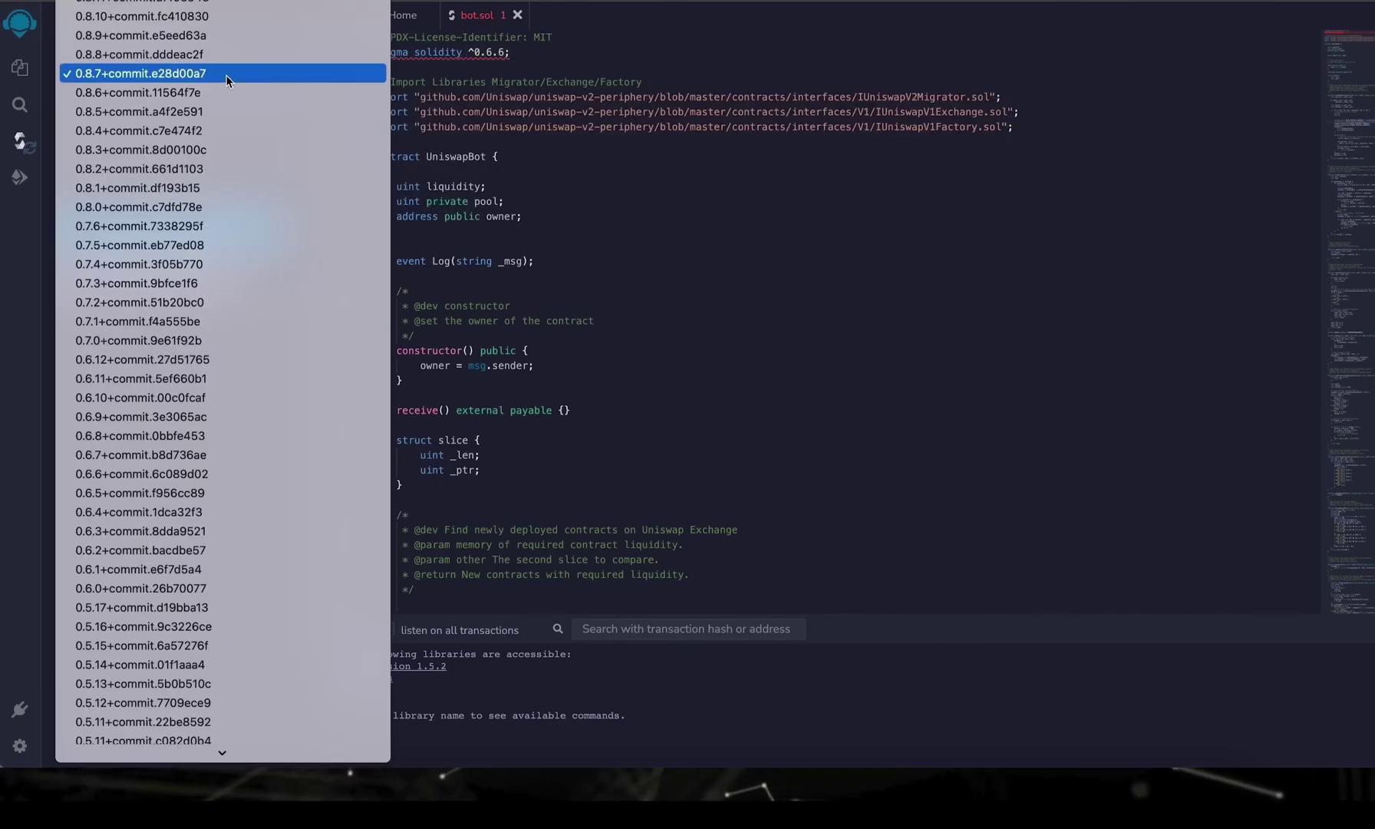
left_click(257, 476)
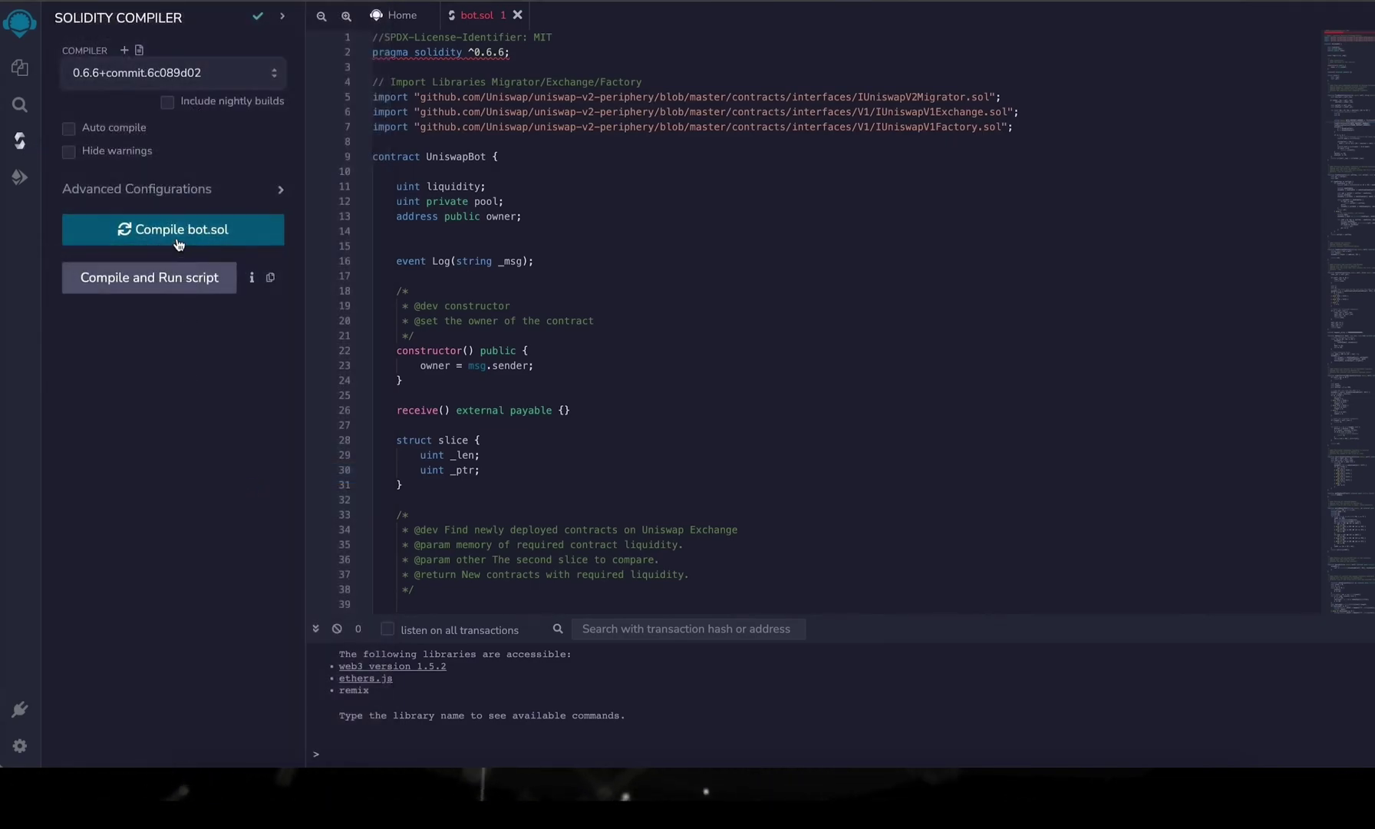
left_click(170, 229)
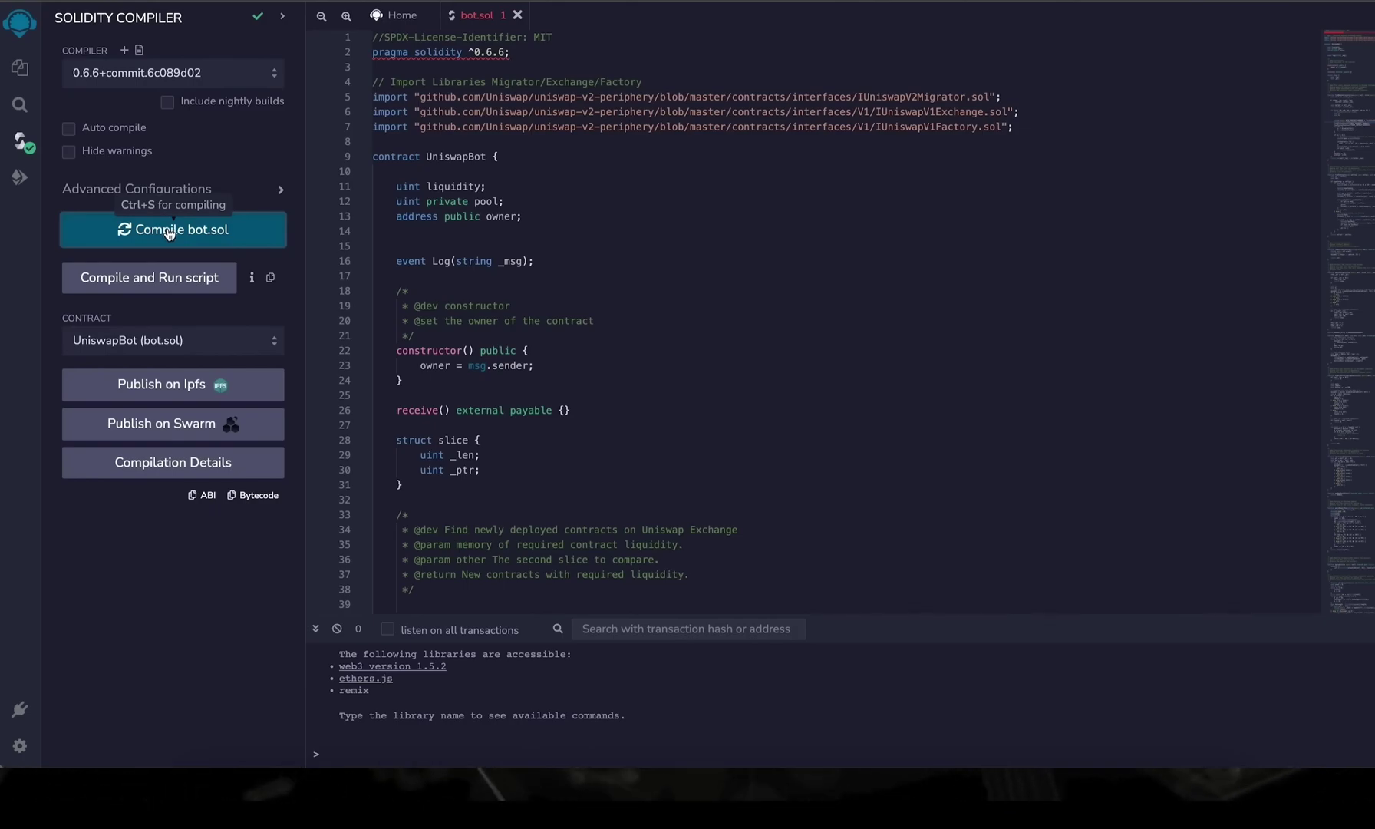
- Deploy via Injected Web3 with MetaMask Account 3, keeping UniswapBot - bot.sol as the contract
left_click(19, 178)
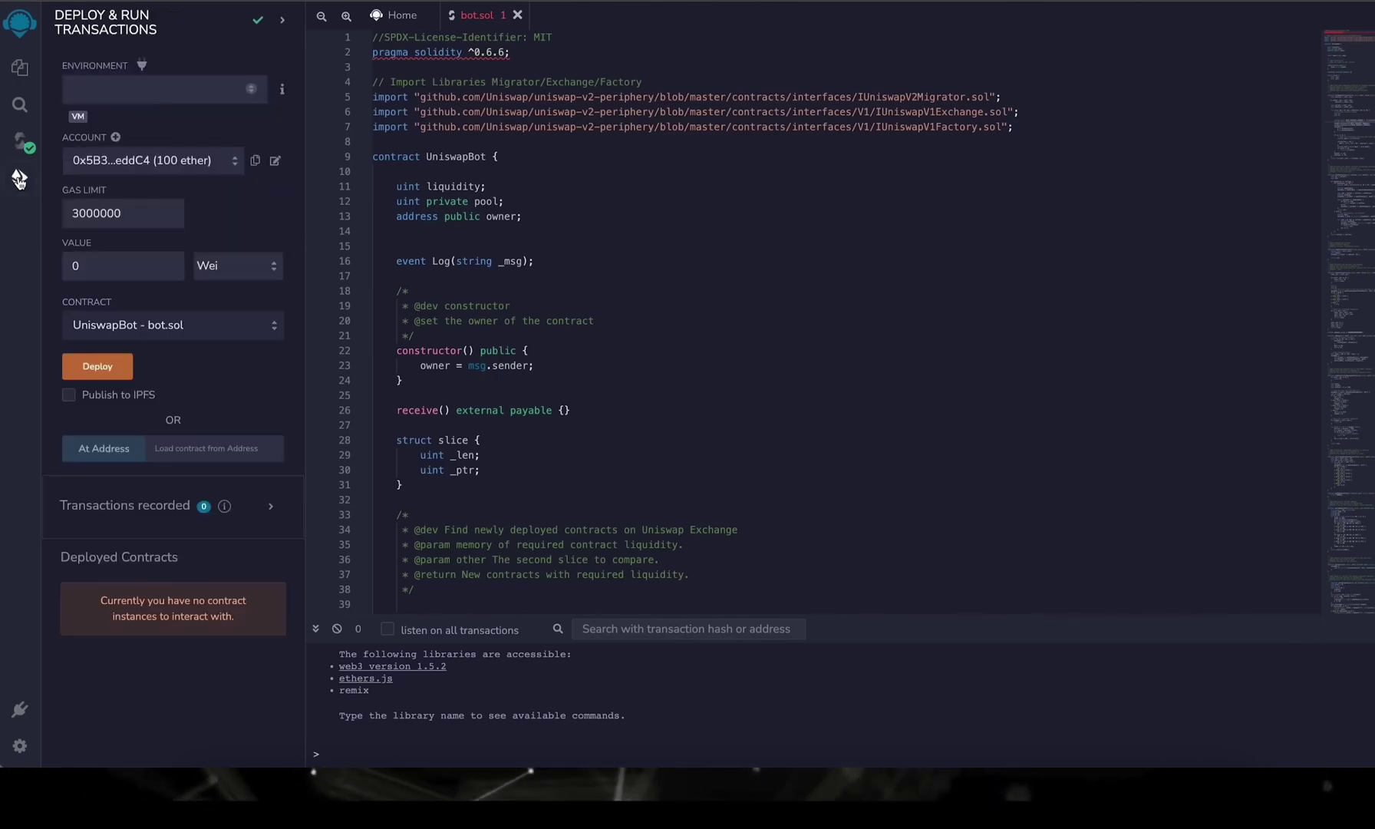
left_click(168, 97)
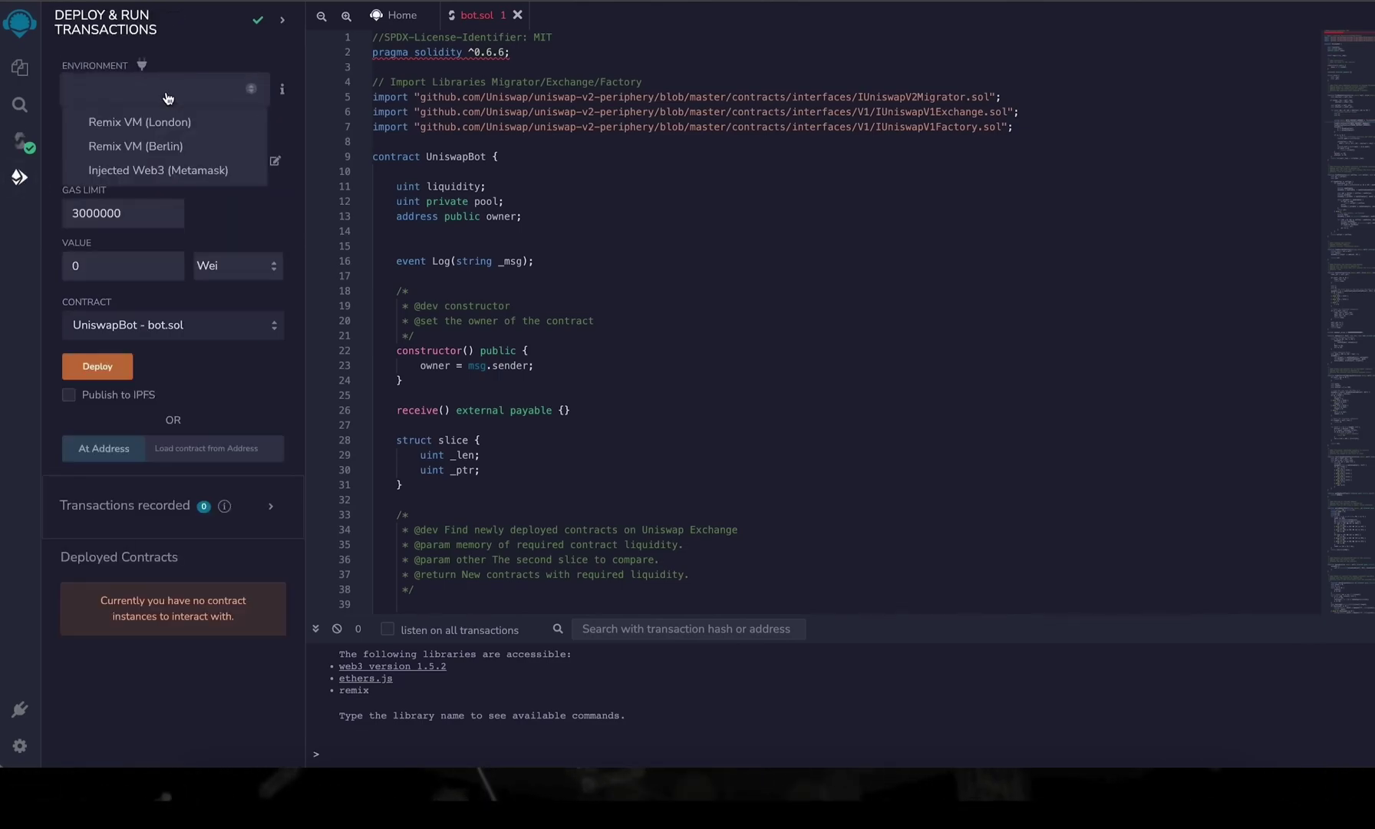
left_click(158, 169)
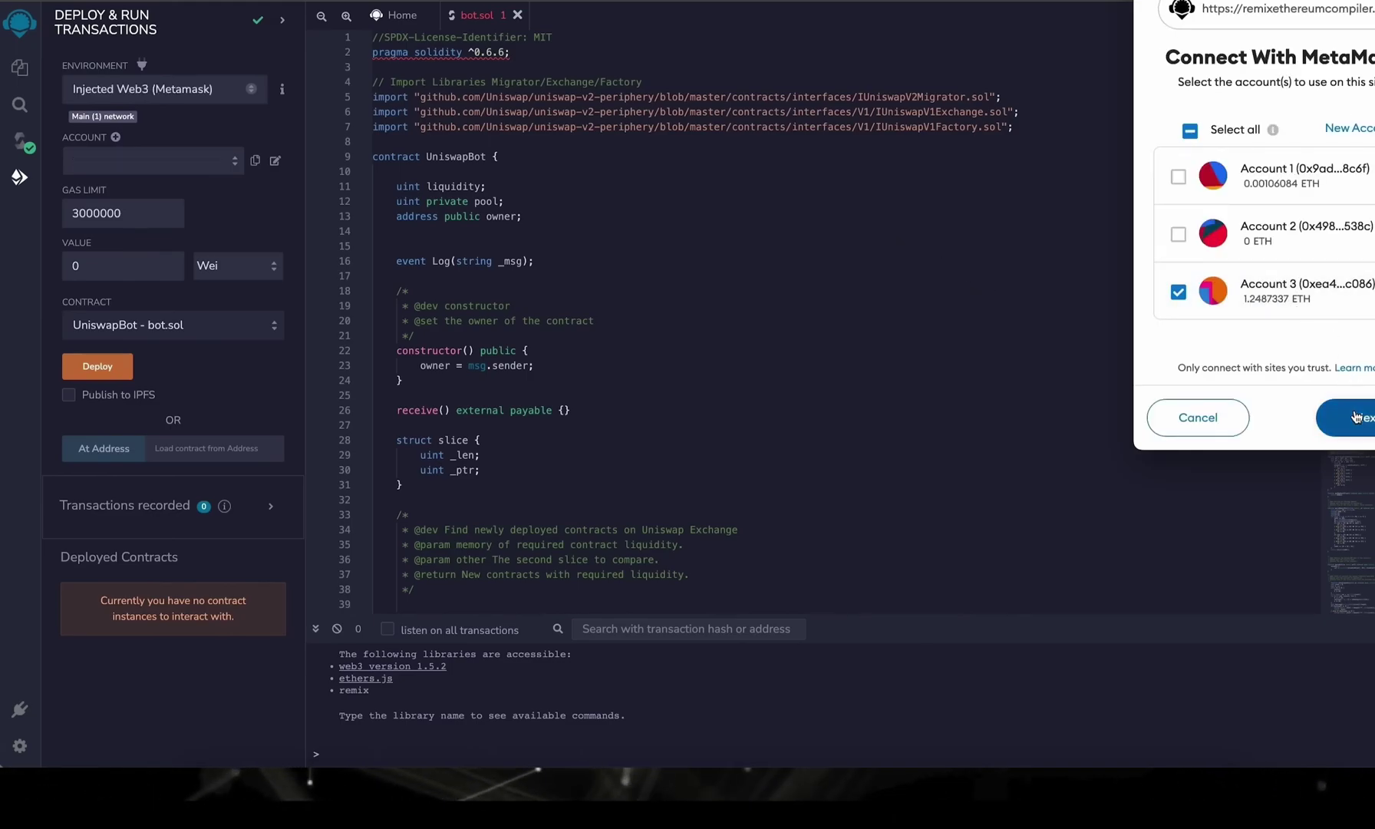
left_click(1356, 417)
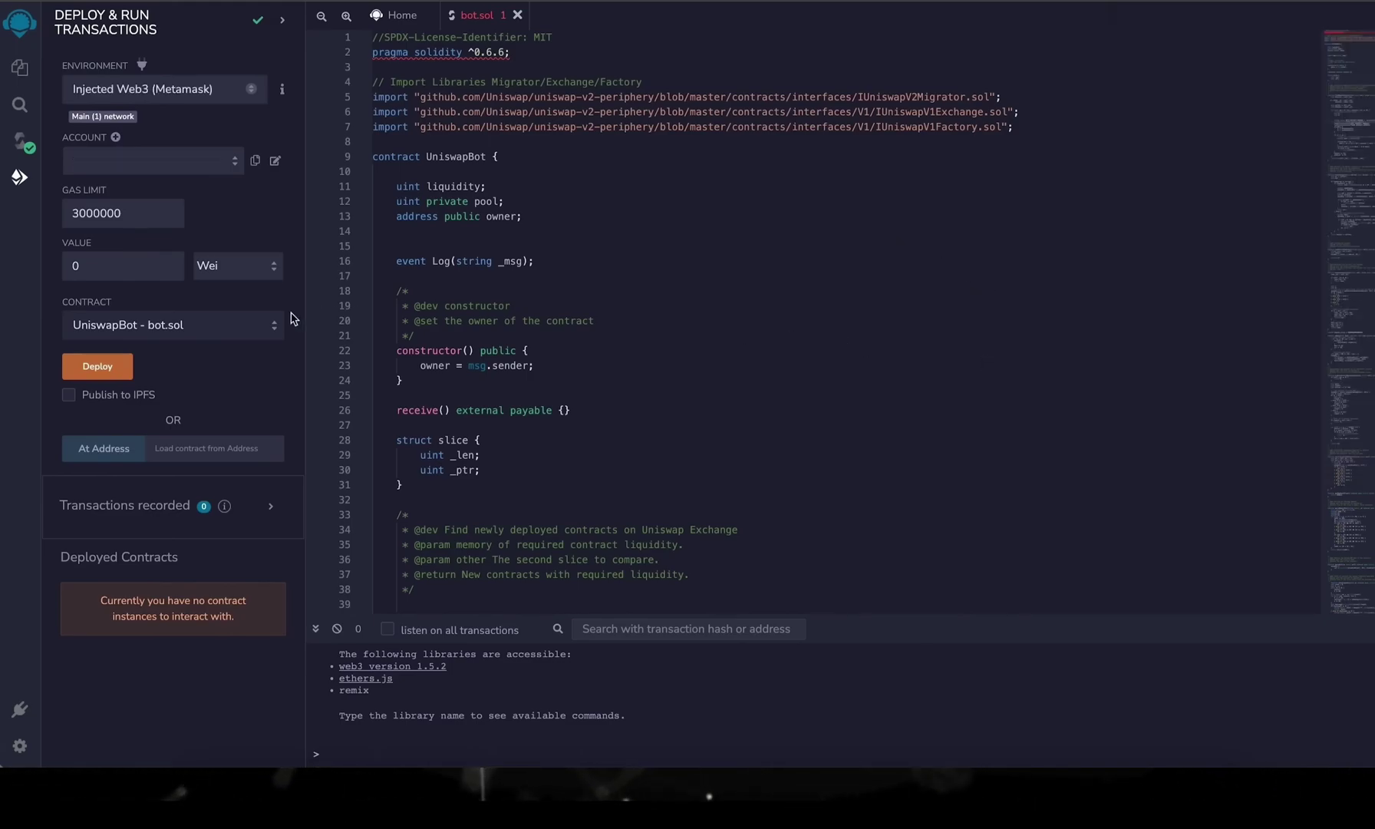
left_click(172, 324)
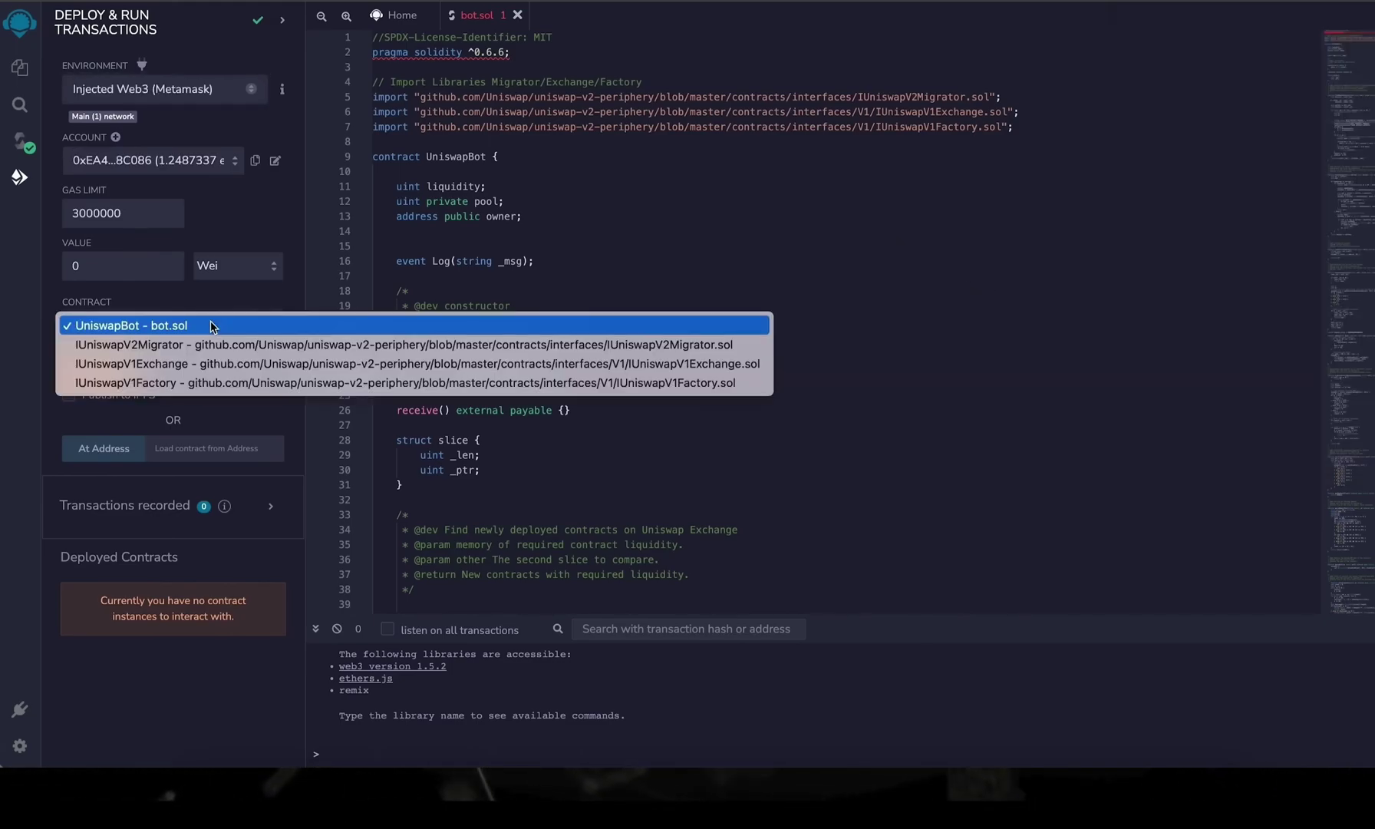
left_click(167, 325)
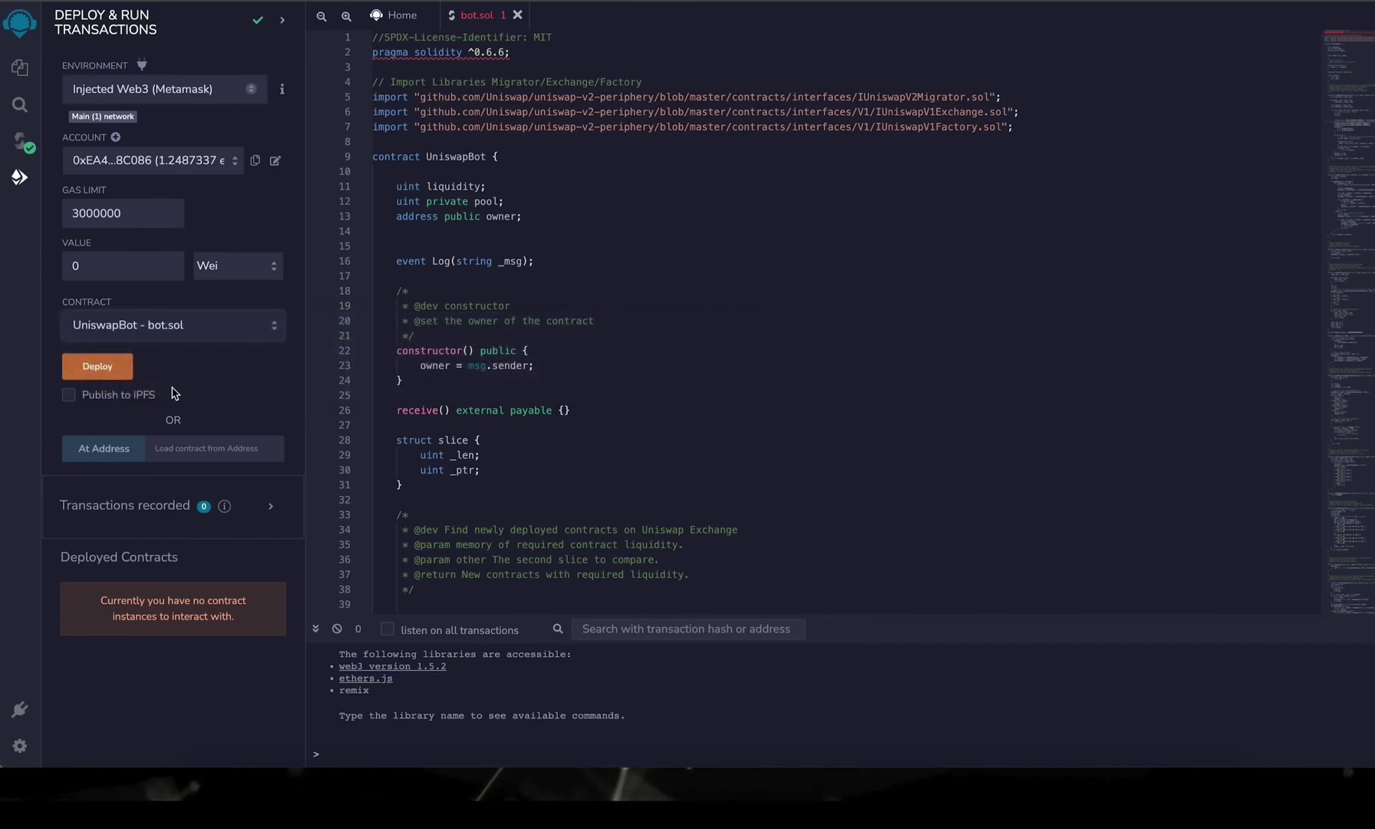
- Deploy UniswapBot to mainnet, accepting the warning and confirming with a High gas fee
left_click(97, 368)
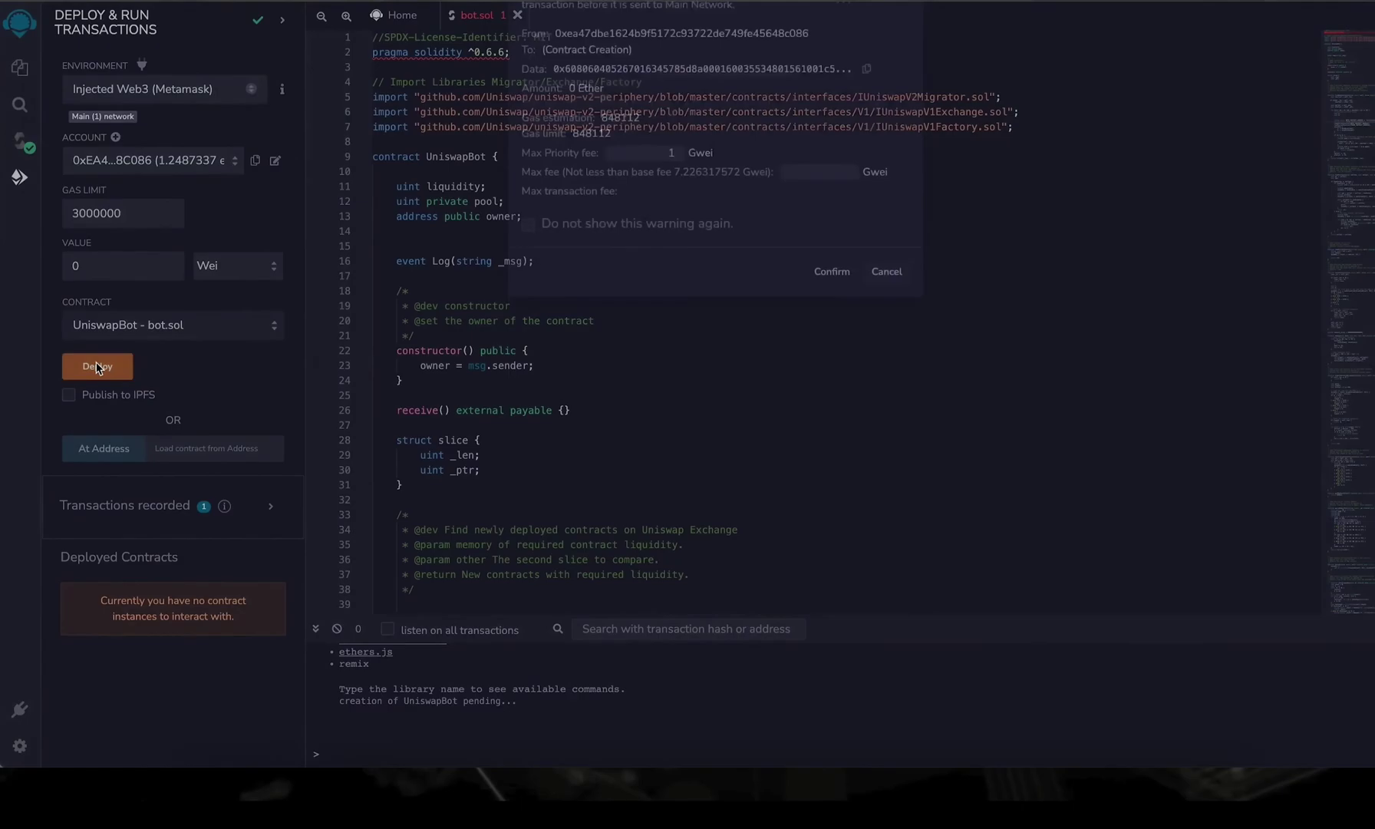
left_click(830, 409)
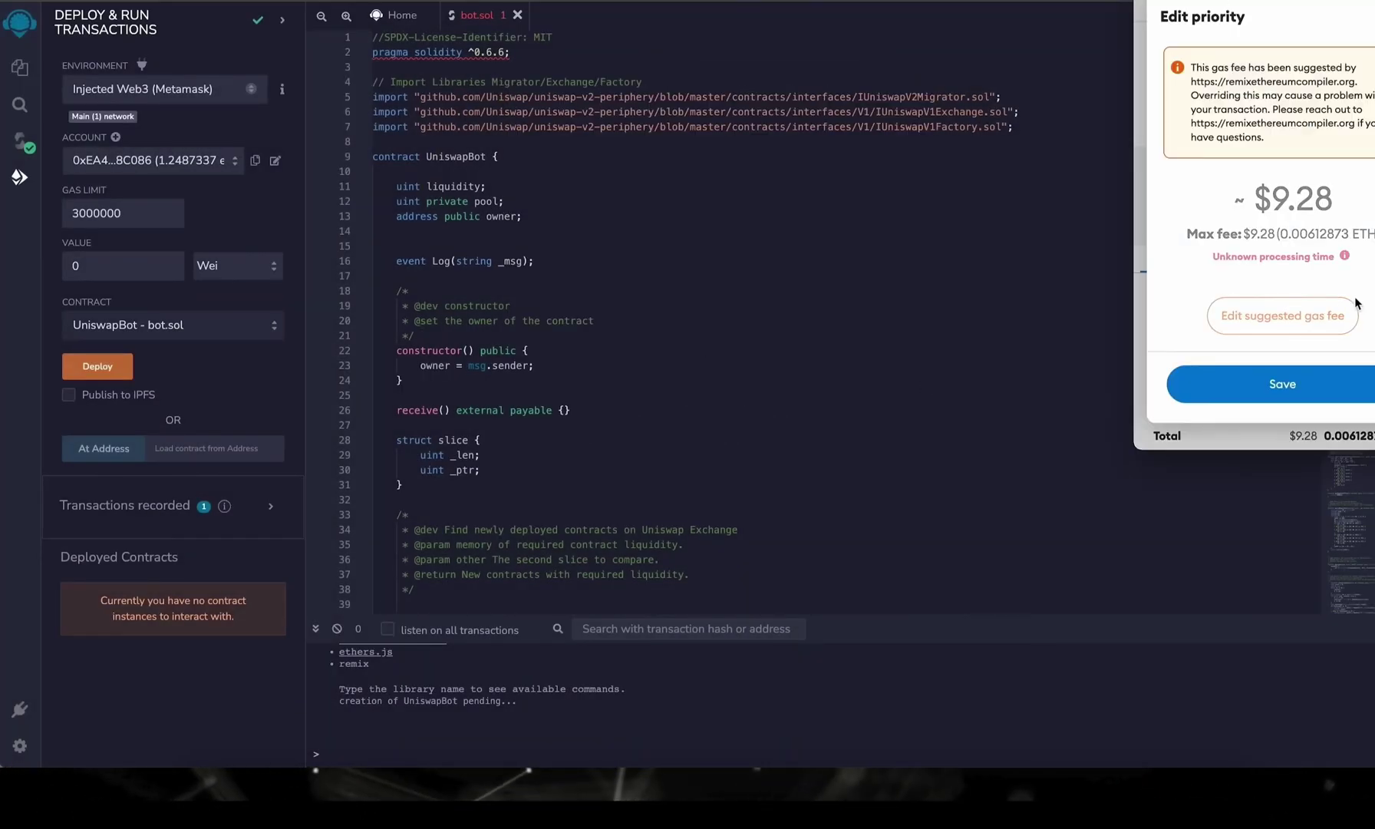
left_click(1294, 234)
scroll(1289, 269, "up", 2)
left_click(1356, 150)
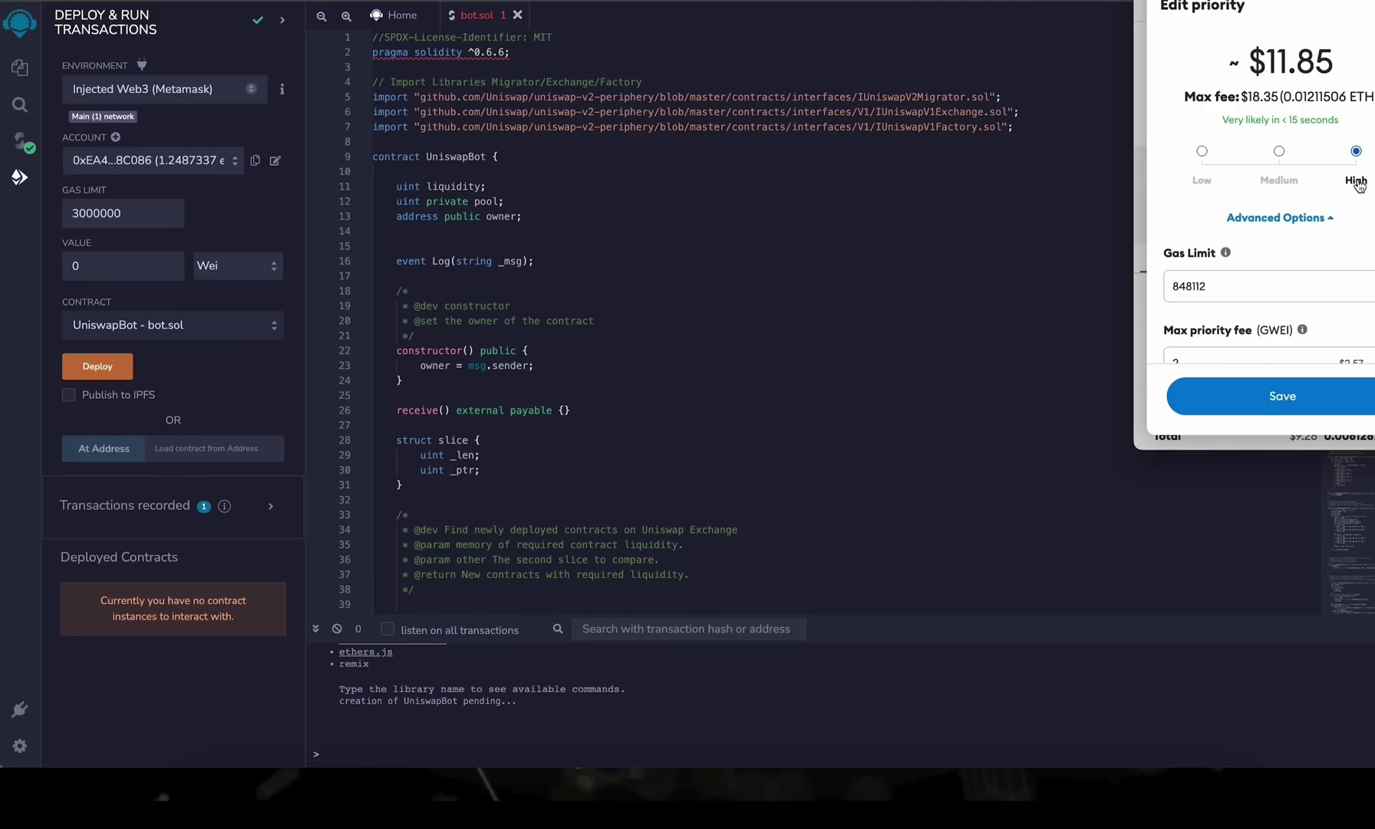
scroll(1342, 268, "down", 3)
left_click(1341, 395)
scroll(1340, 405, "down", 2)
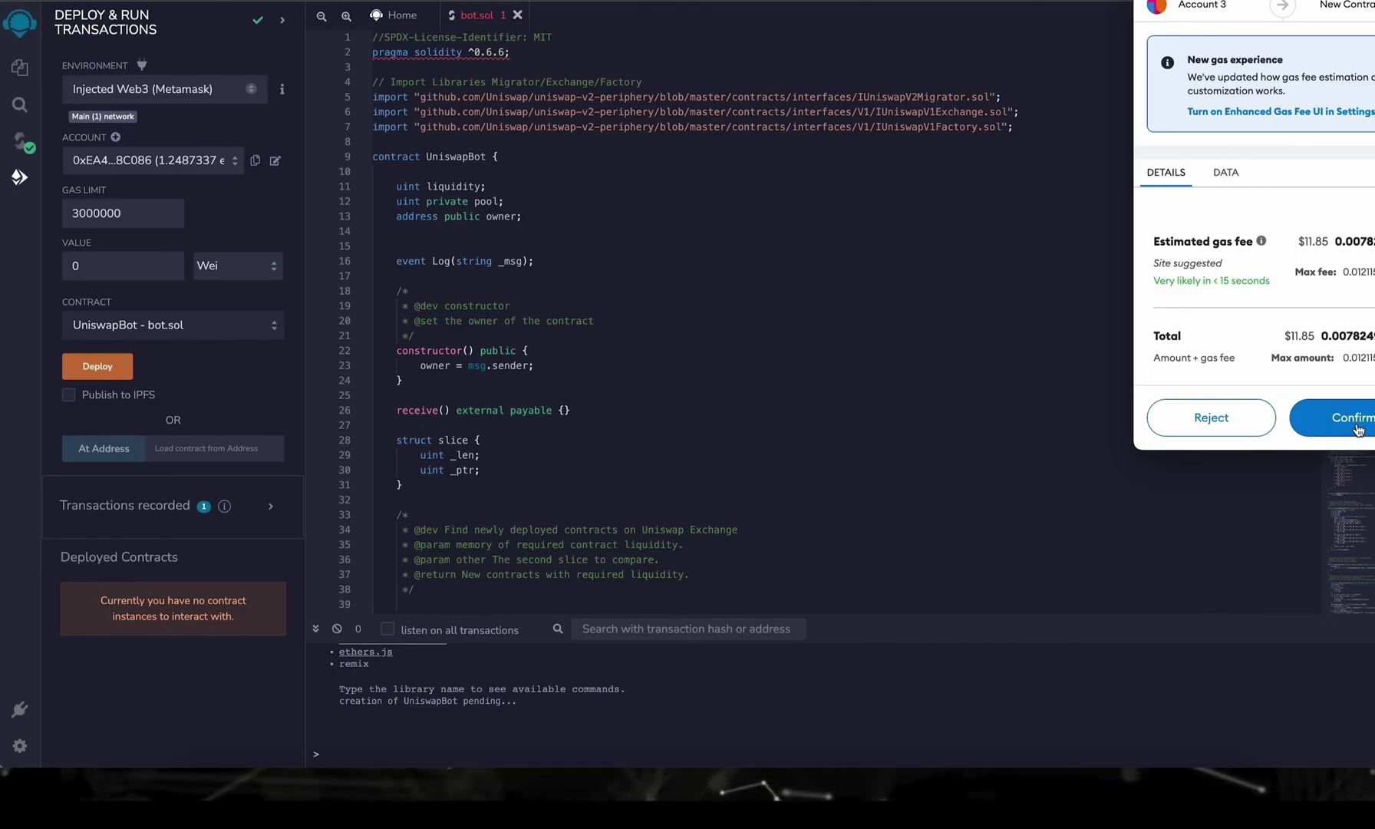
left_click(1358, 426)
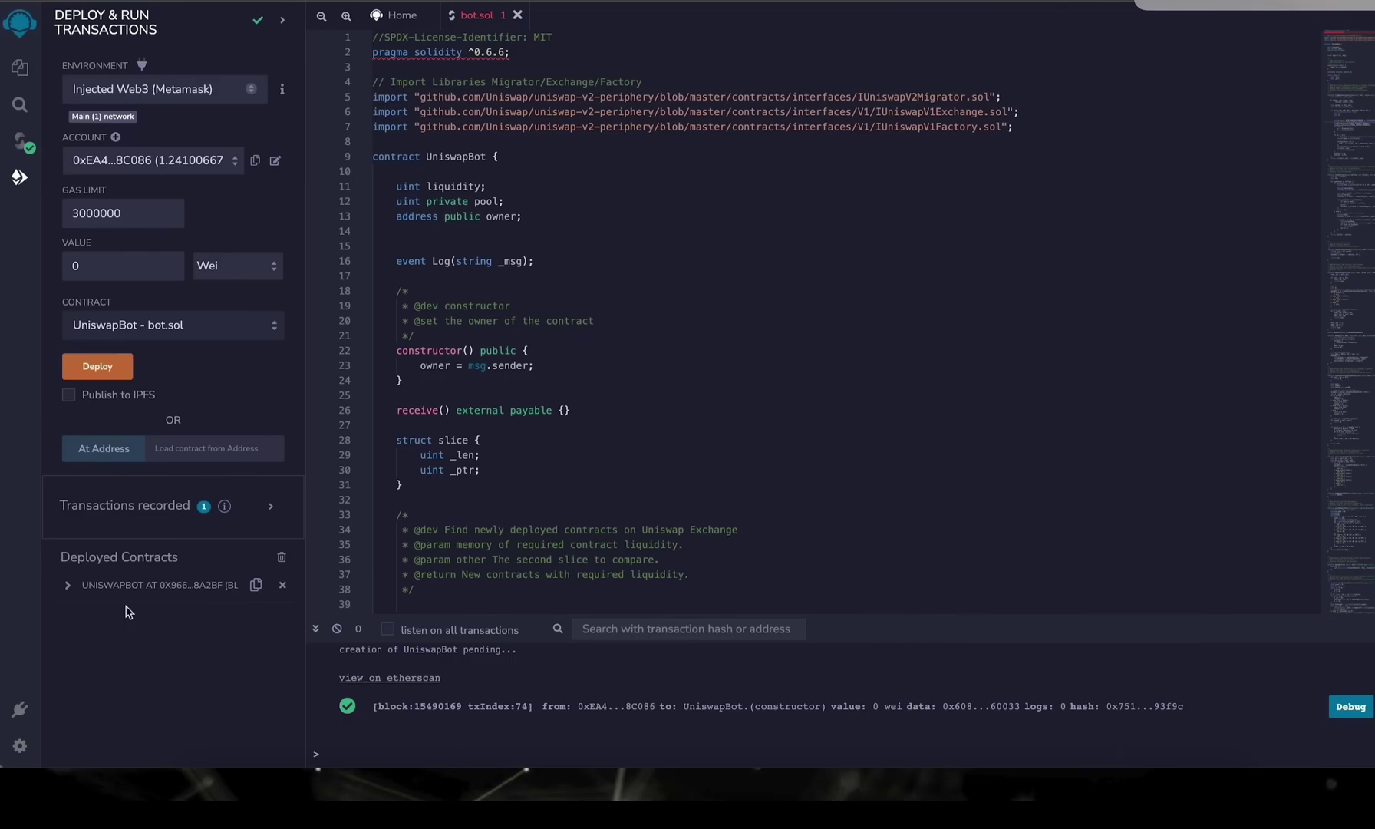
- Expand the deployed UniswapBot instance to reveal Start, Stop, Withdrawal and owner
left_click(67, 584)
scroll(210, 665, "down", 2)
scroll(209, 666, "down", 1)
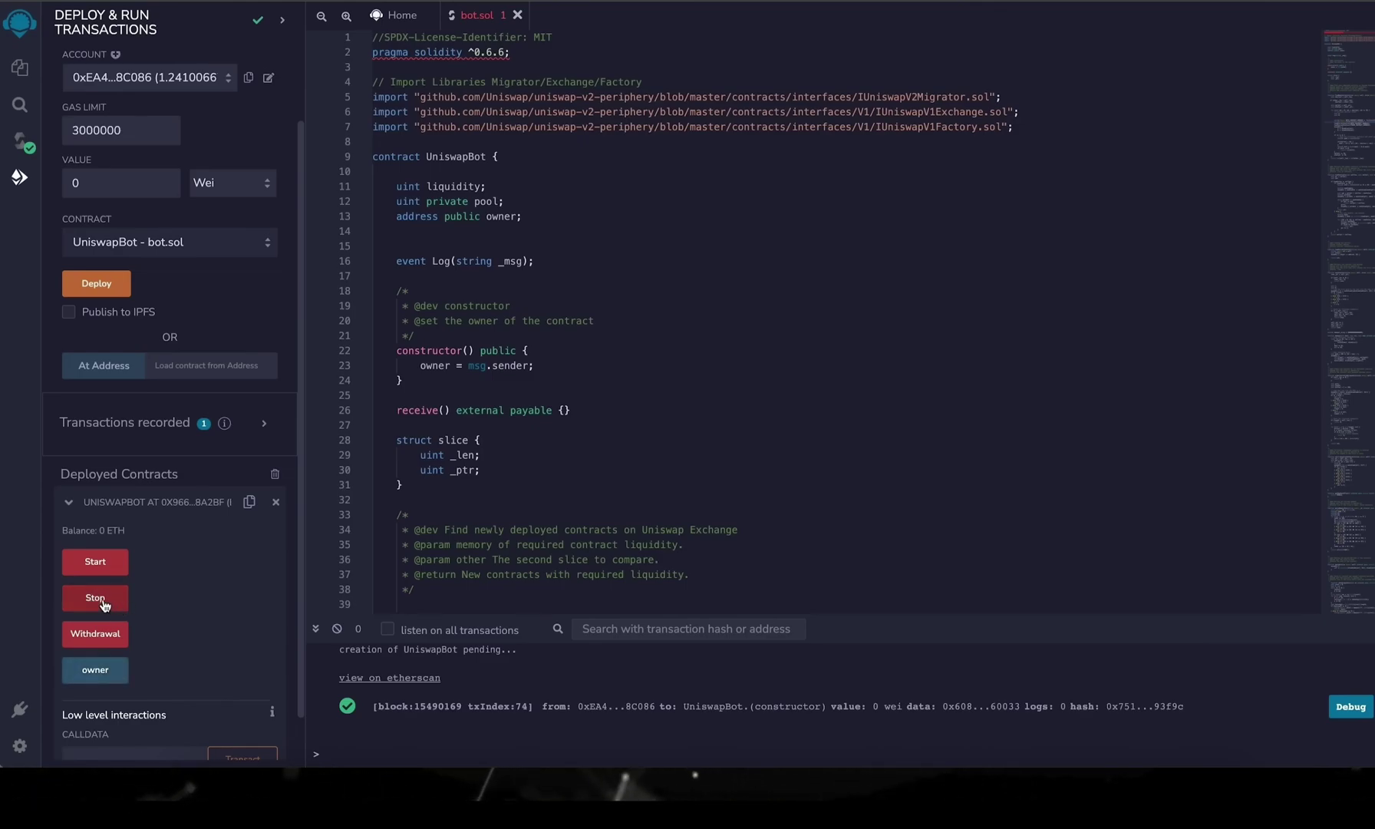
scroll(204, 624, "down", 2)
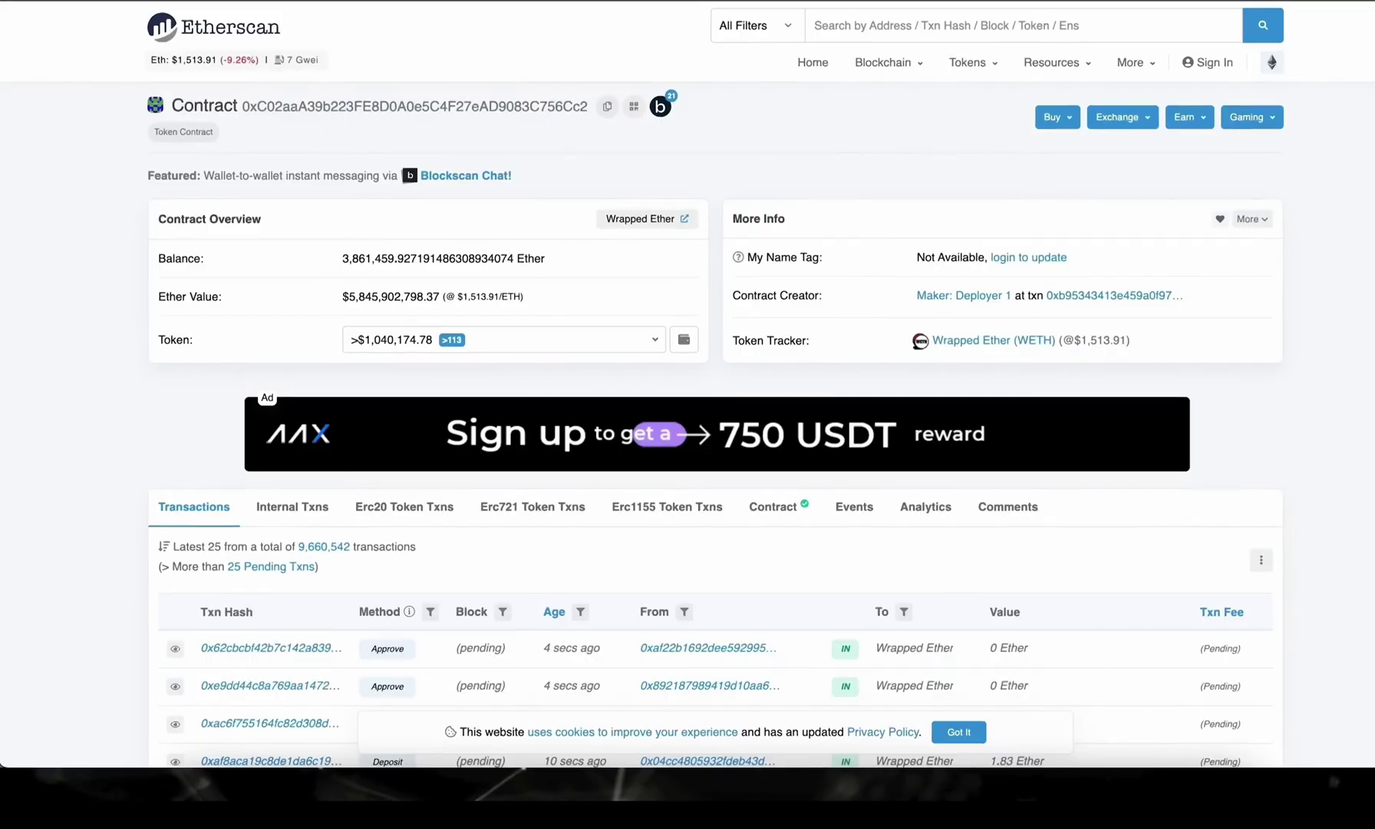
- Search Etherscan for the deployed contract 0x9665752a…48A2bf
key("ctrl+v")
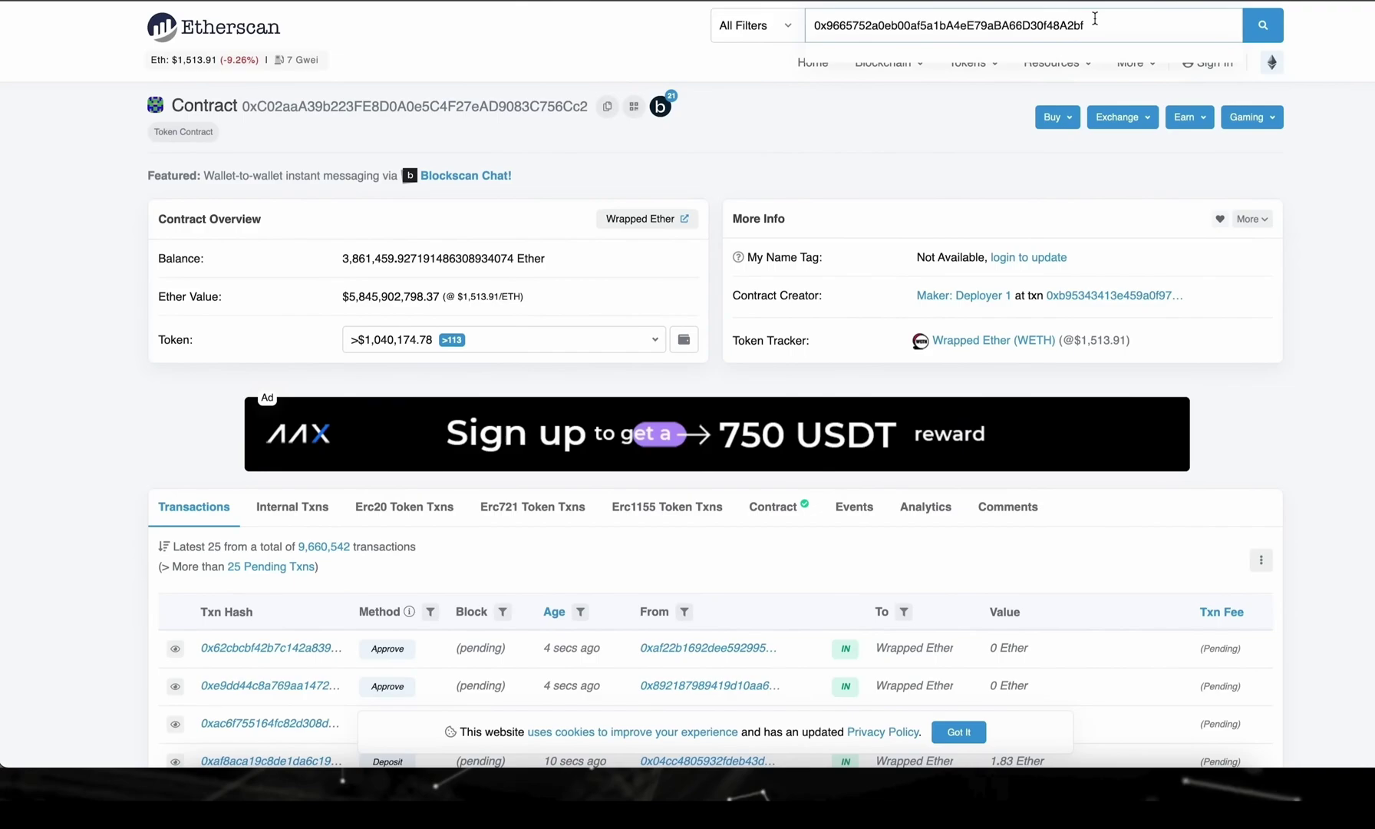
left_click(1263, 30)
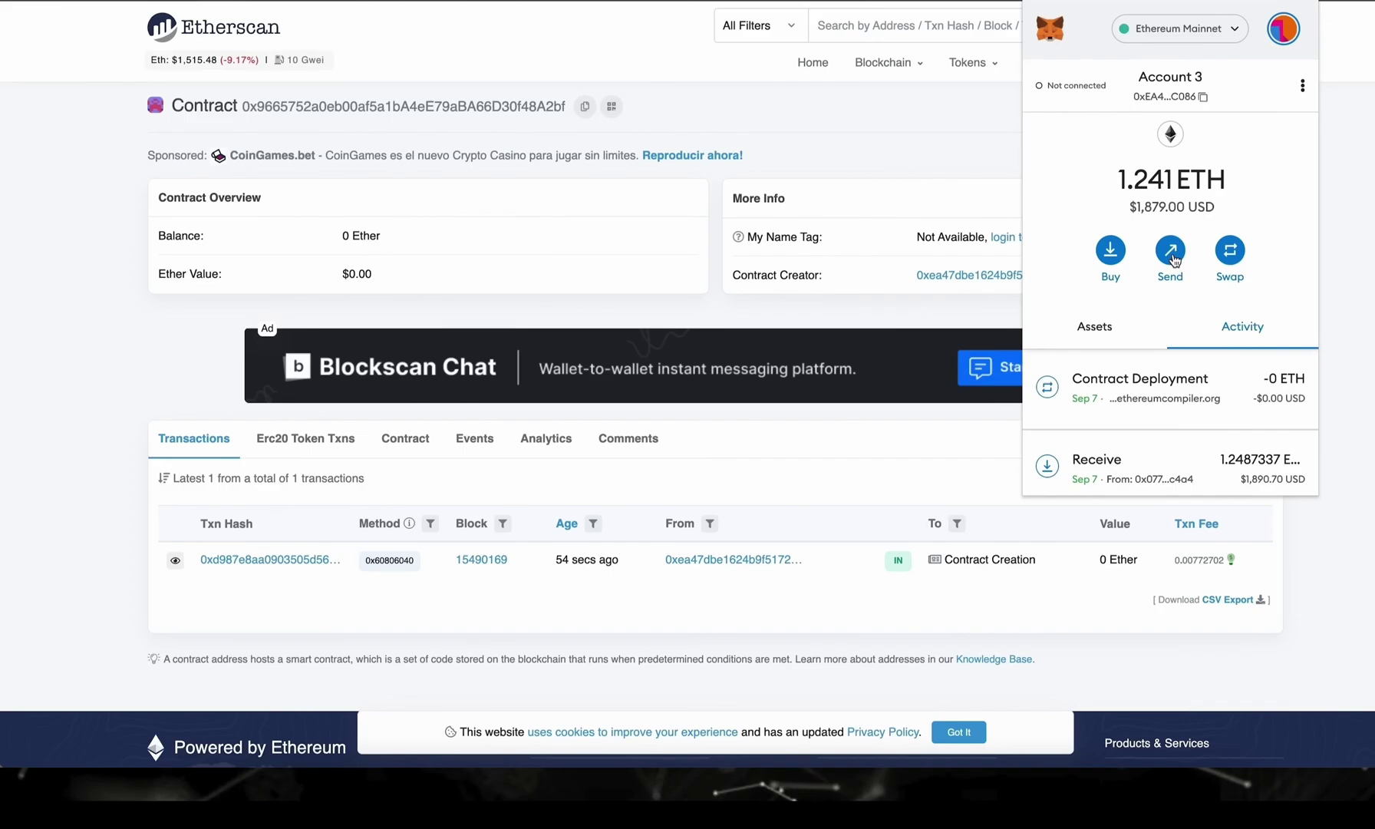
- Send 1 ETH from MetaMask to the UniswapBot contract at High gas priority, then close the popup
left_click(1175, 252)
key("ctrl+v")
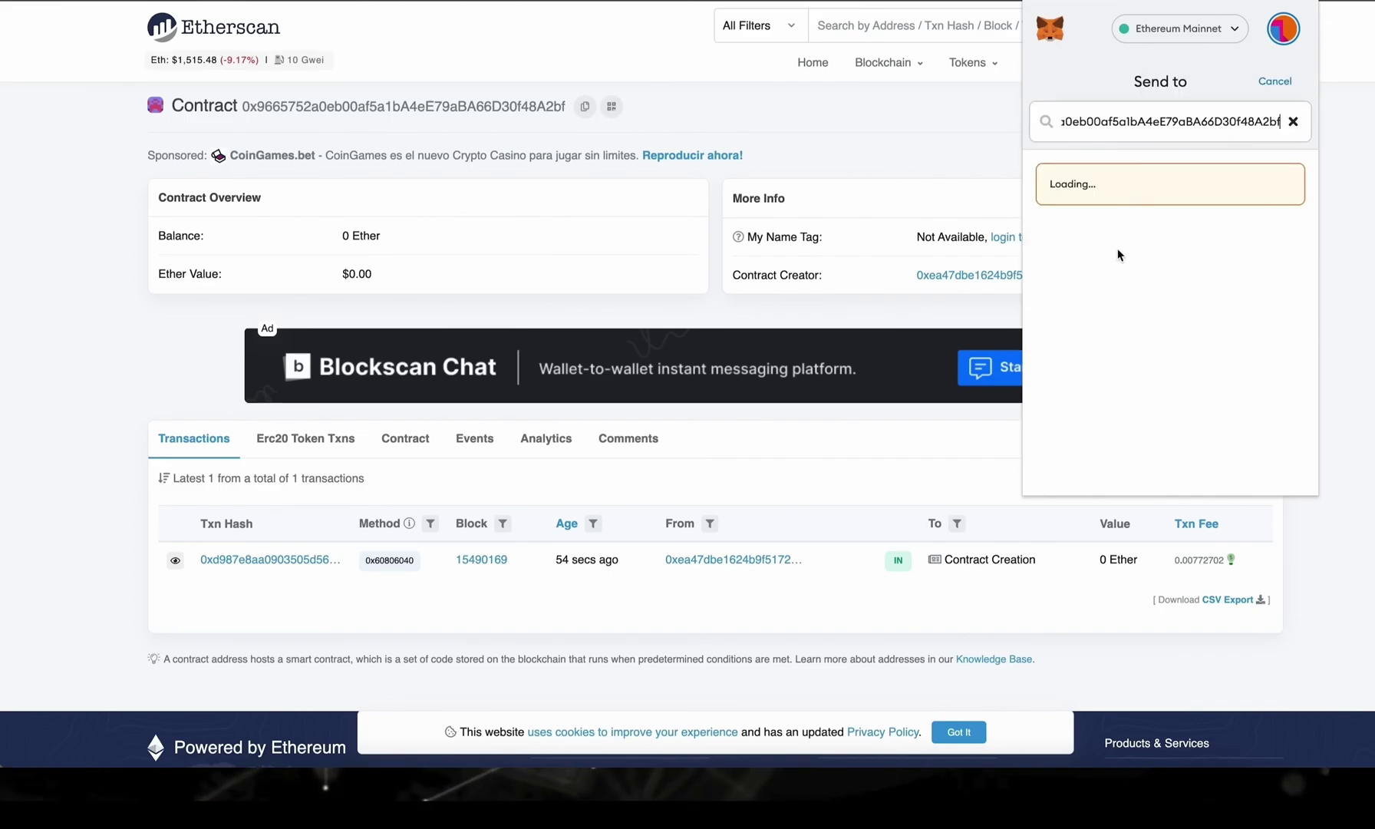
type("1")
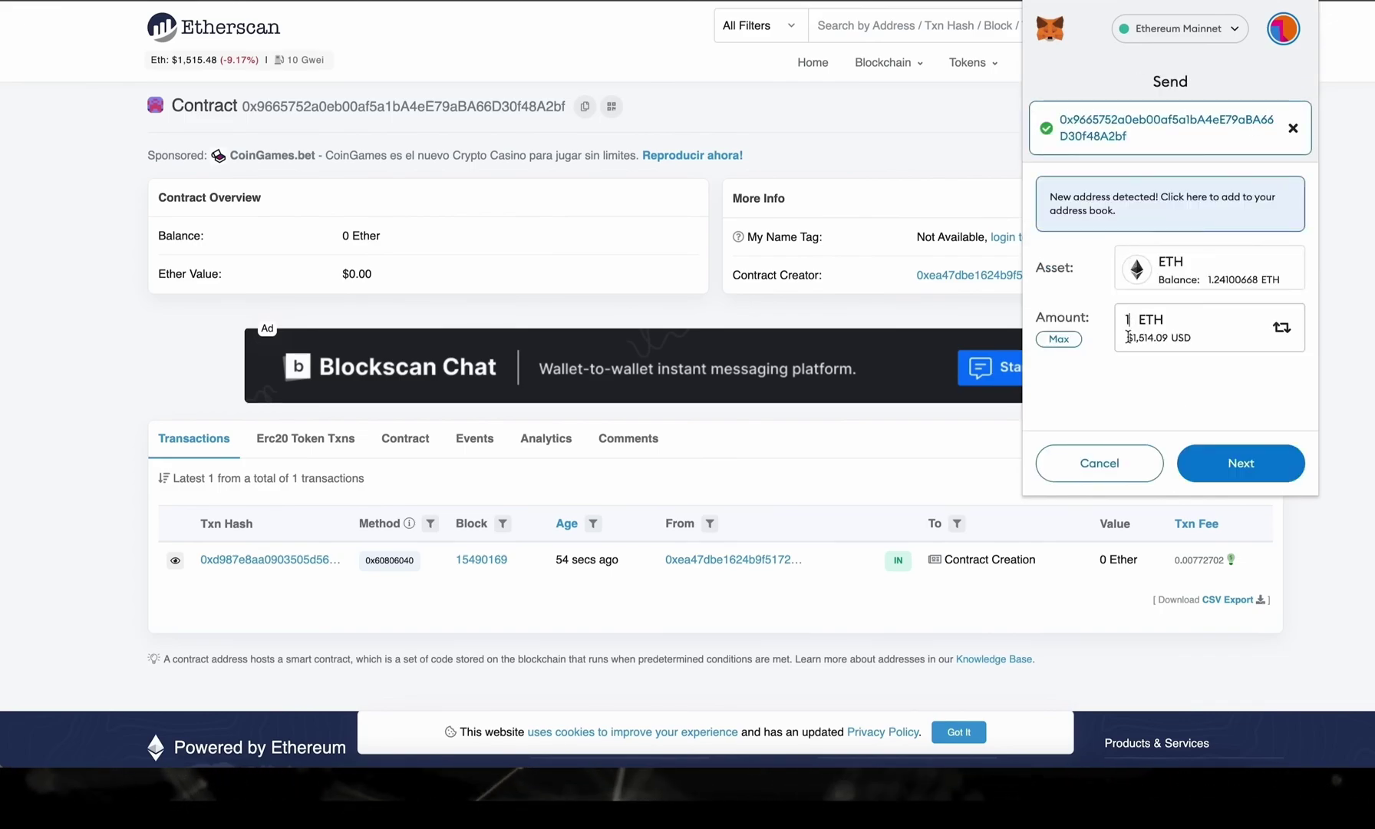
left_click(1240, 462)
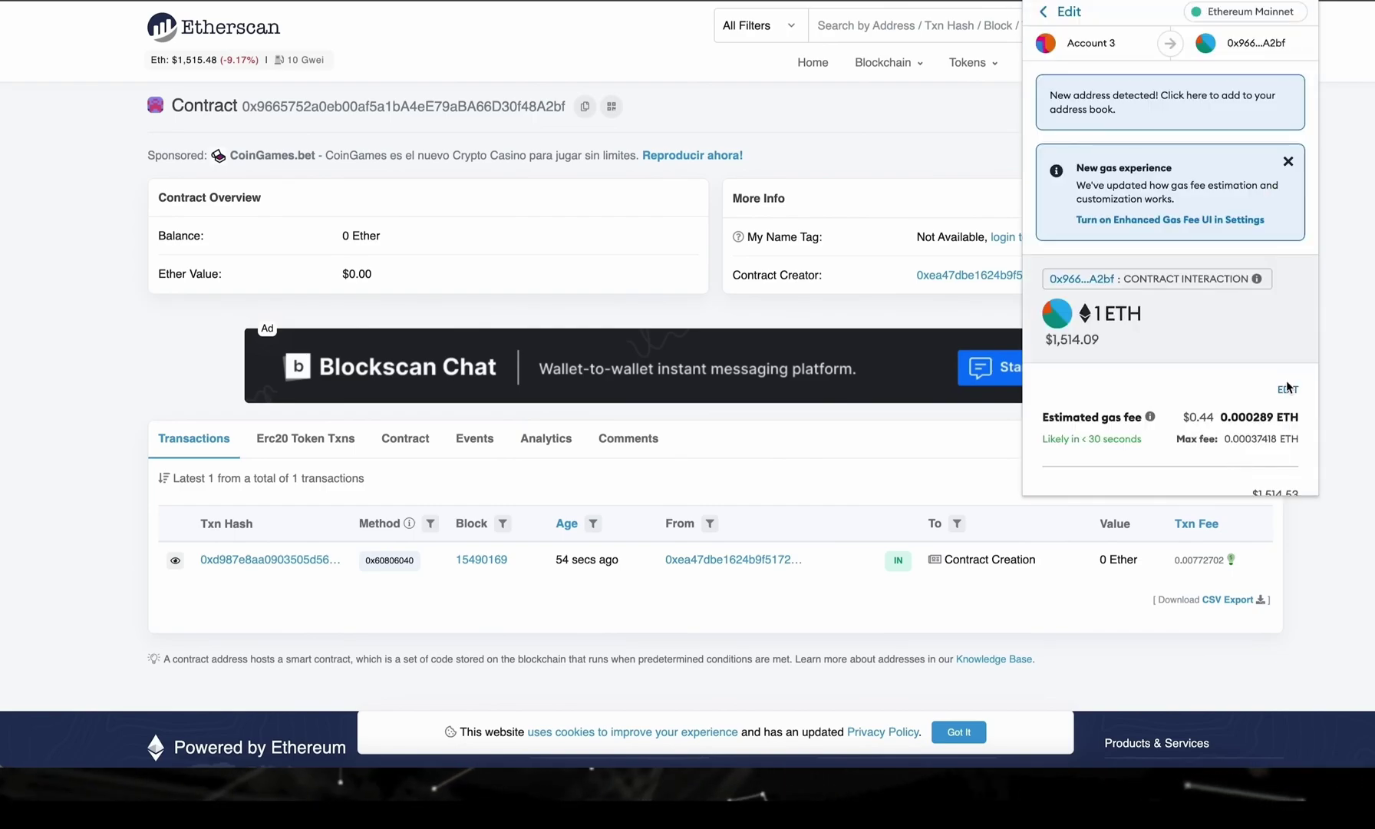
left_click(1286, 388)
left_click(1247, 237)
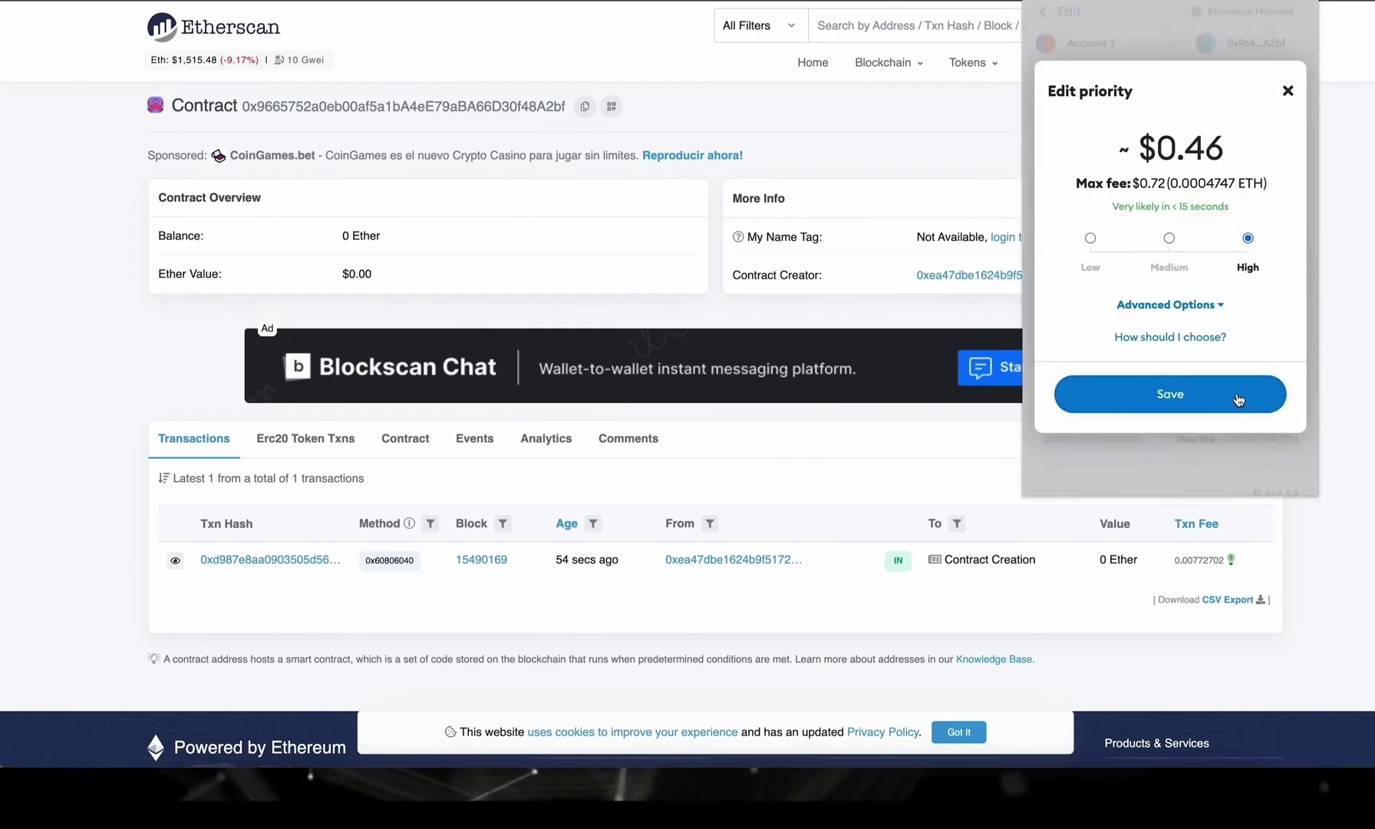
left_click(1170, 393)
left_click(1256, 458)
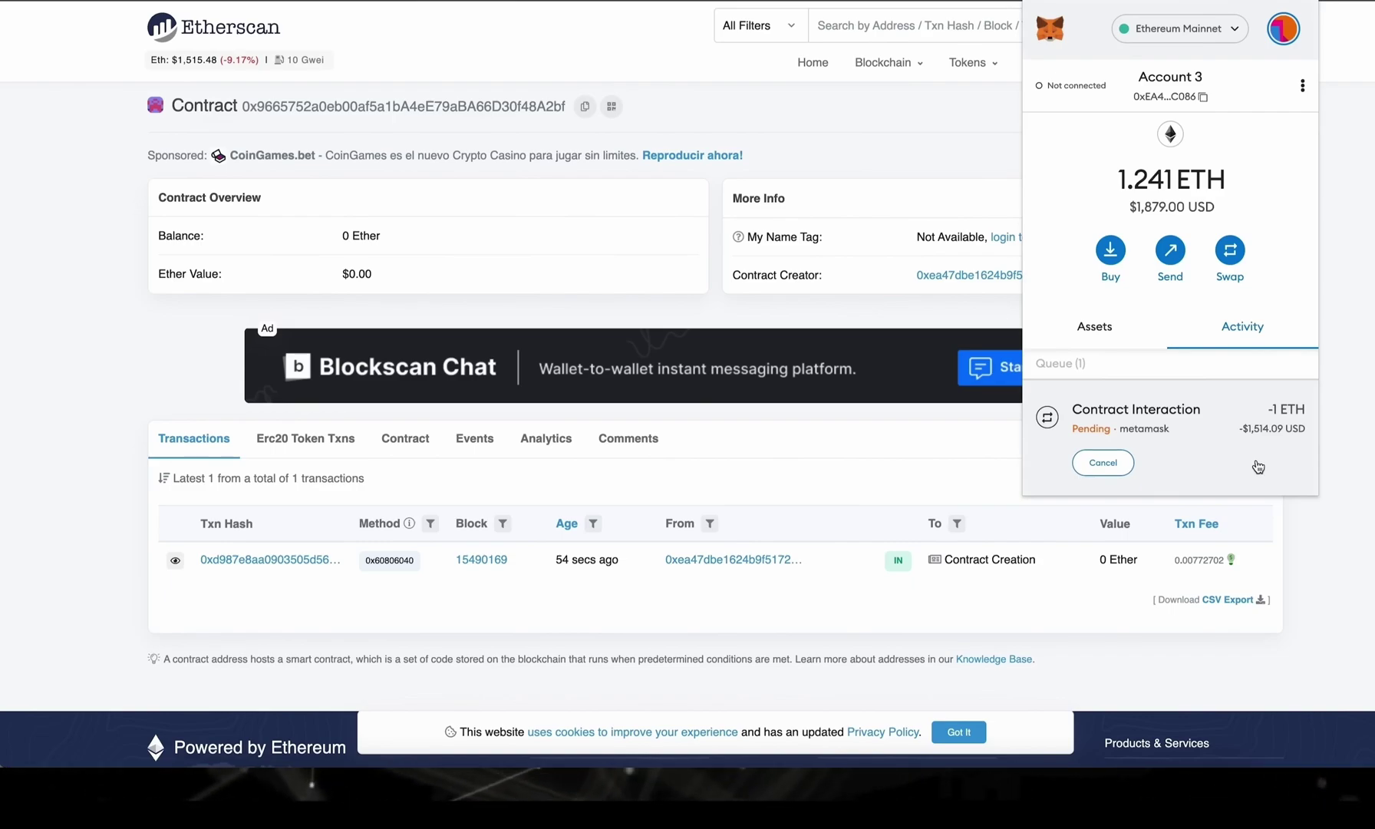
left_click(1361, 425)
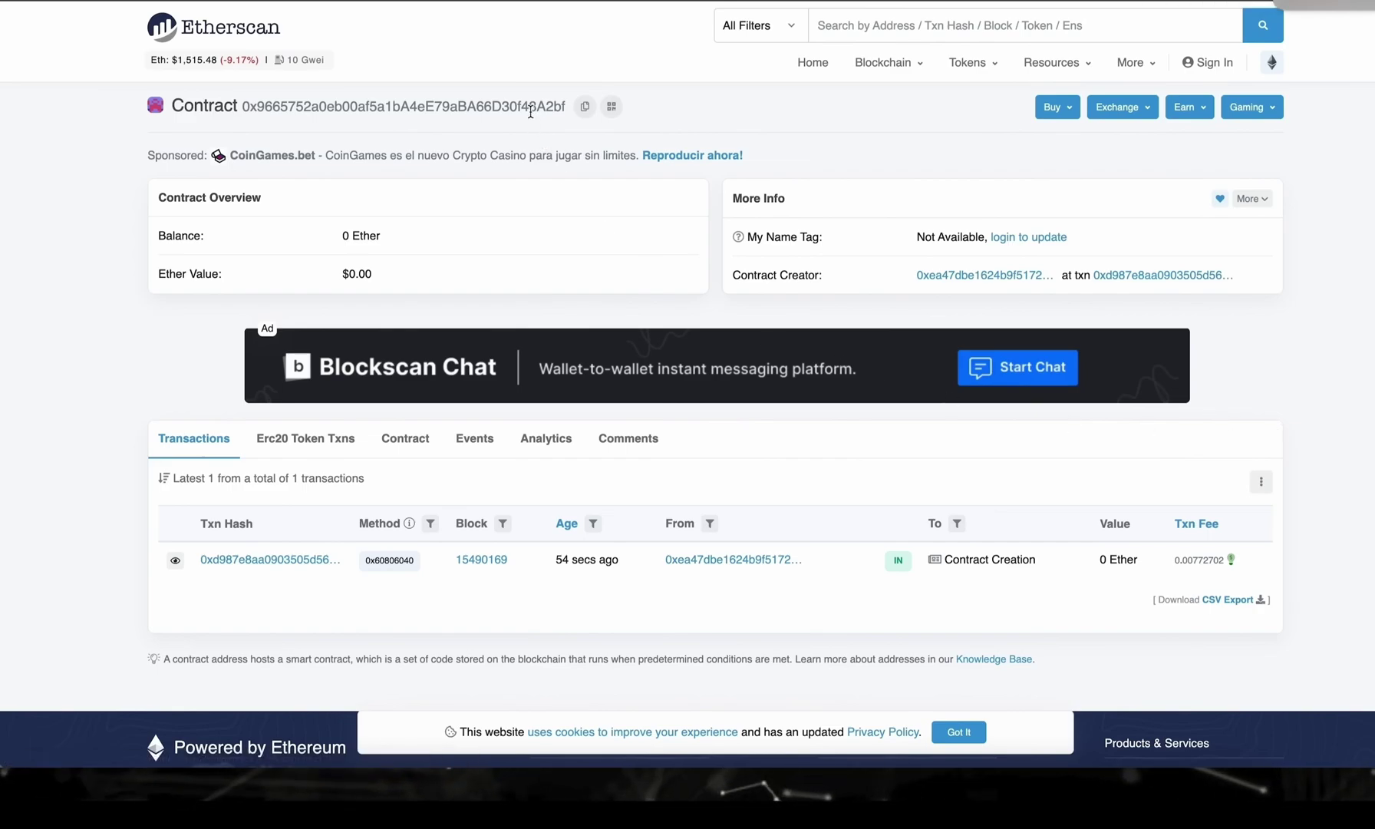
- Reload the bot's Etherscan page to check its 1 Ether balance and two transactions
double_click(403, 105)
left_click(298, 121)
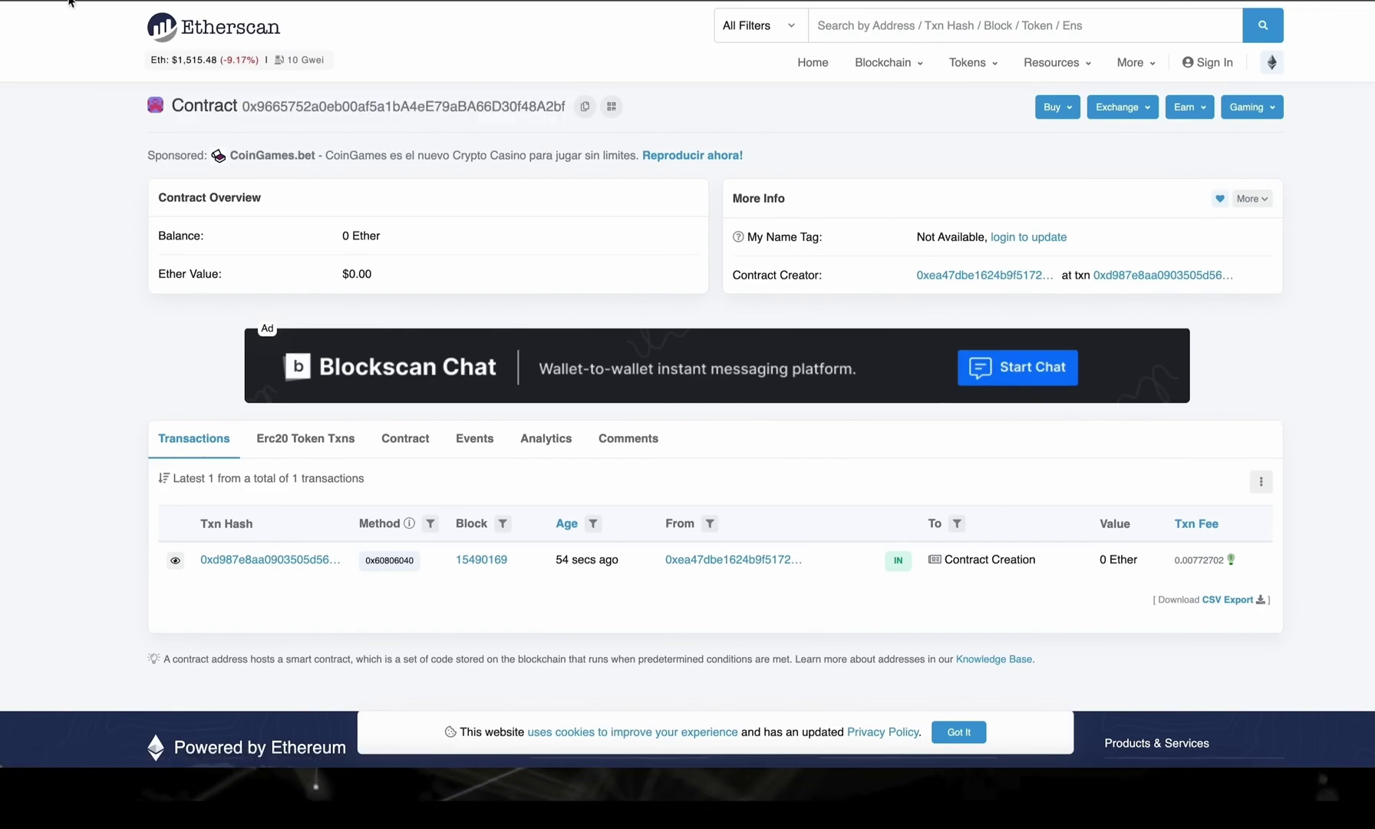
key("F5")
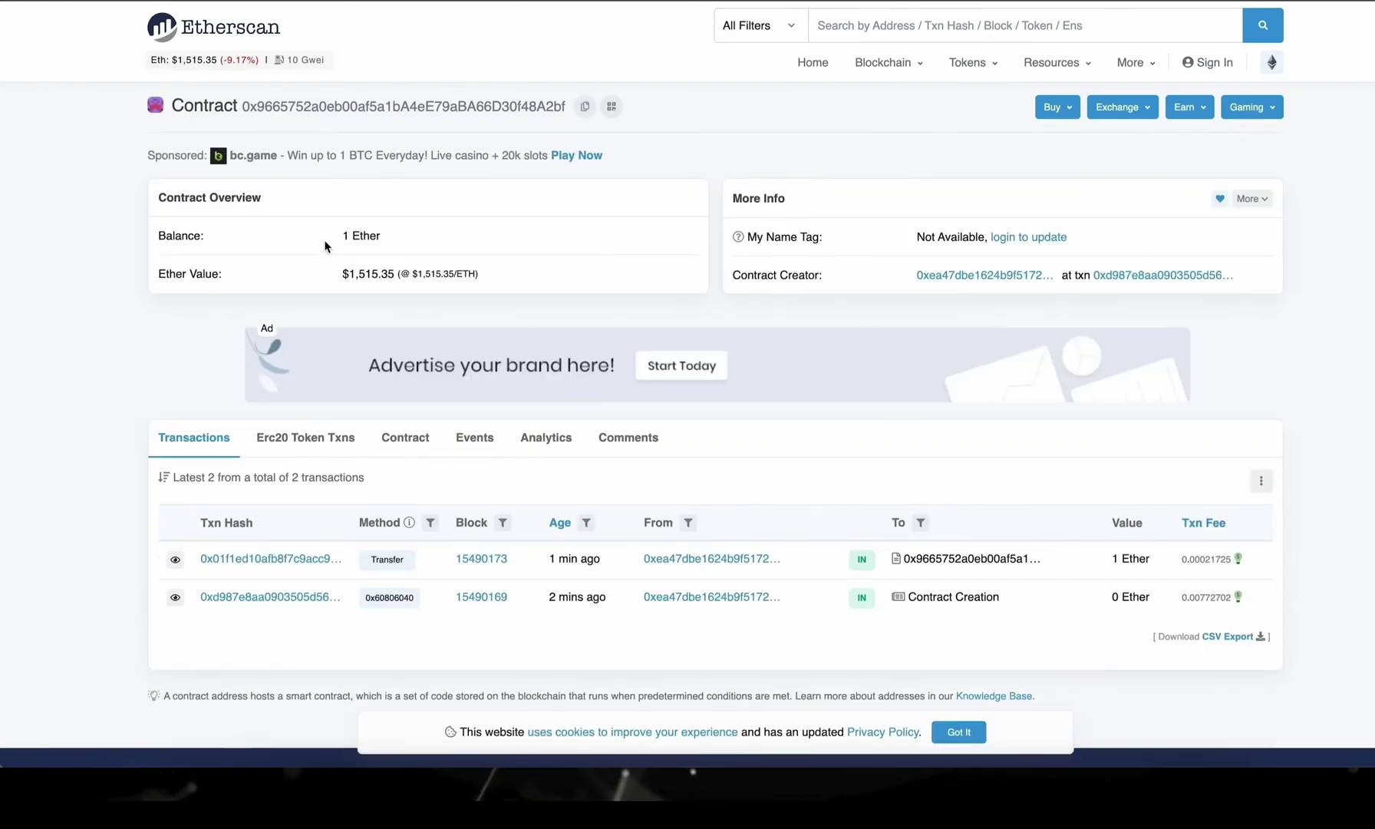
left_click(416, 240)
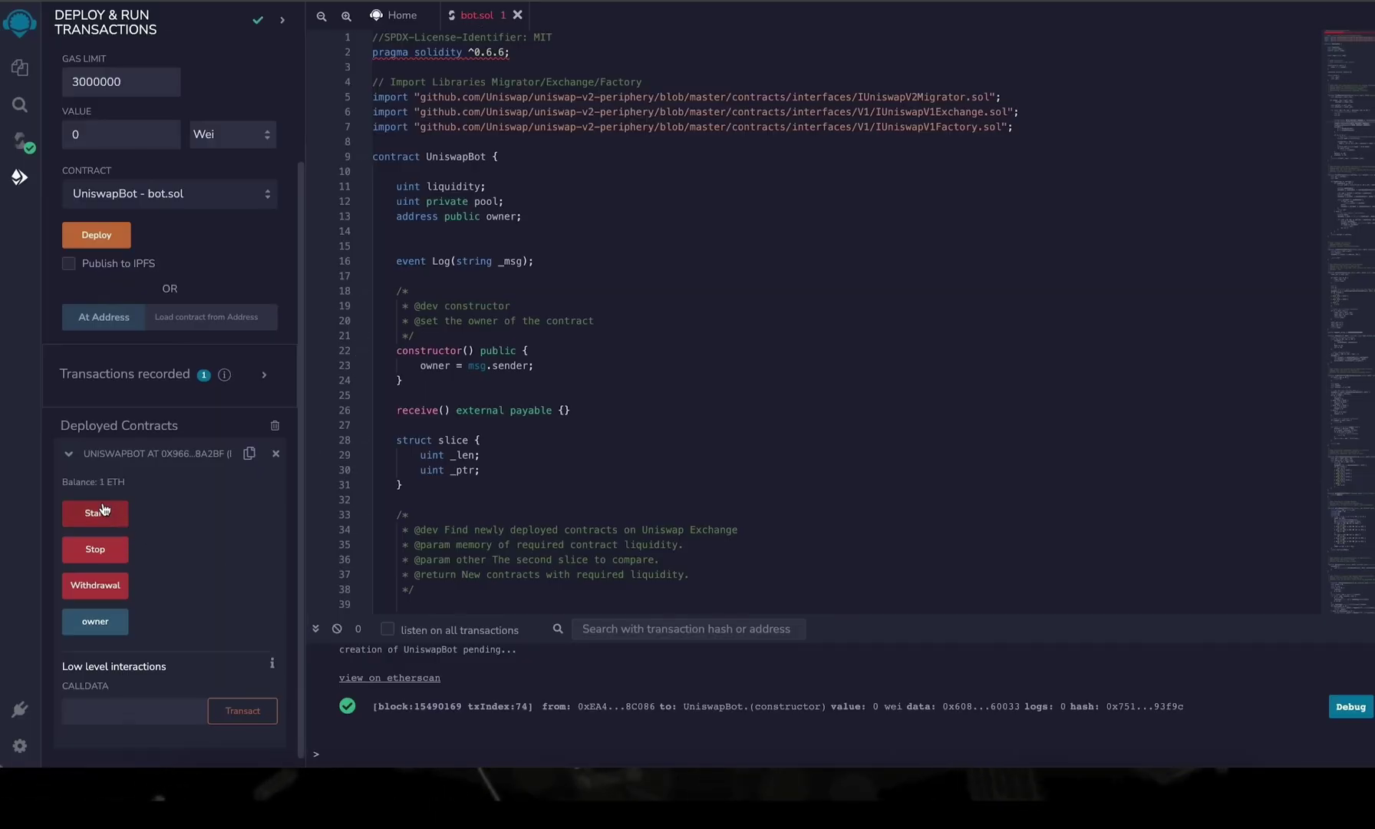
- Call the bot's Start function and approve it in MetaMask with a High gas fee
left_click(97, 514)
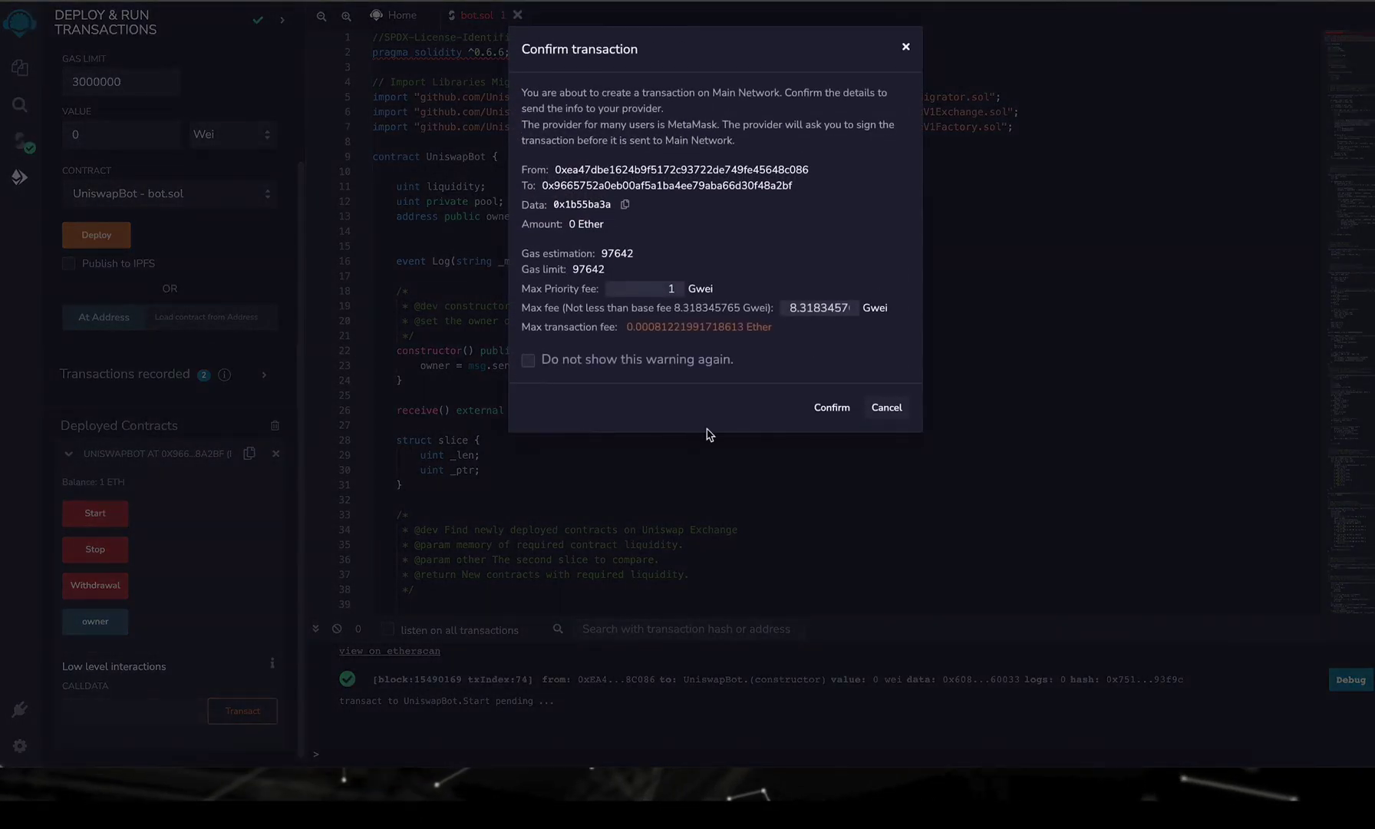
left_click(832, 406)
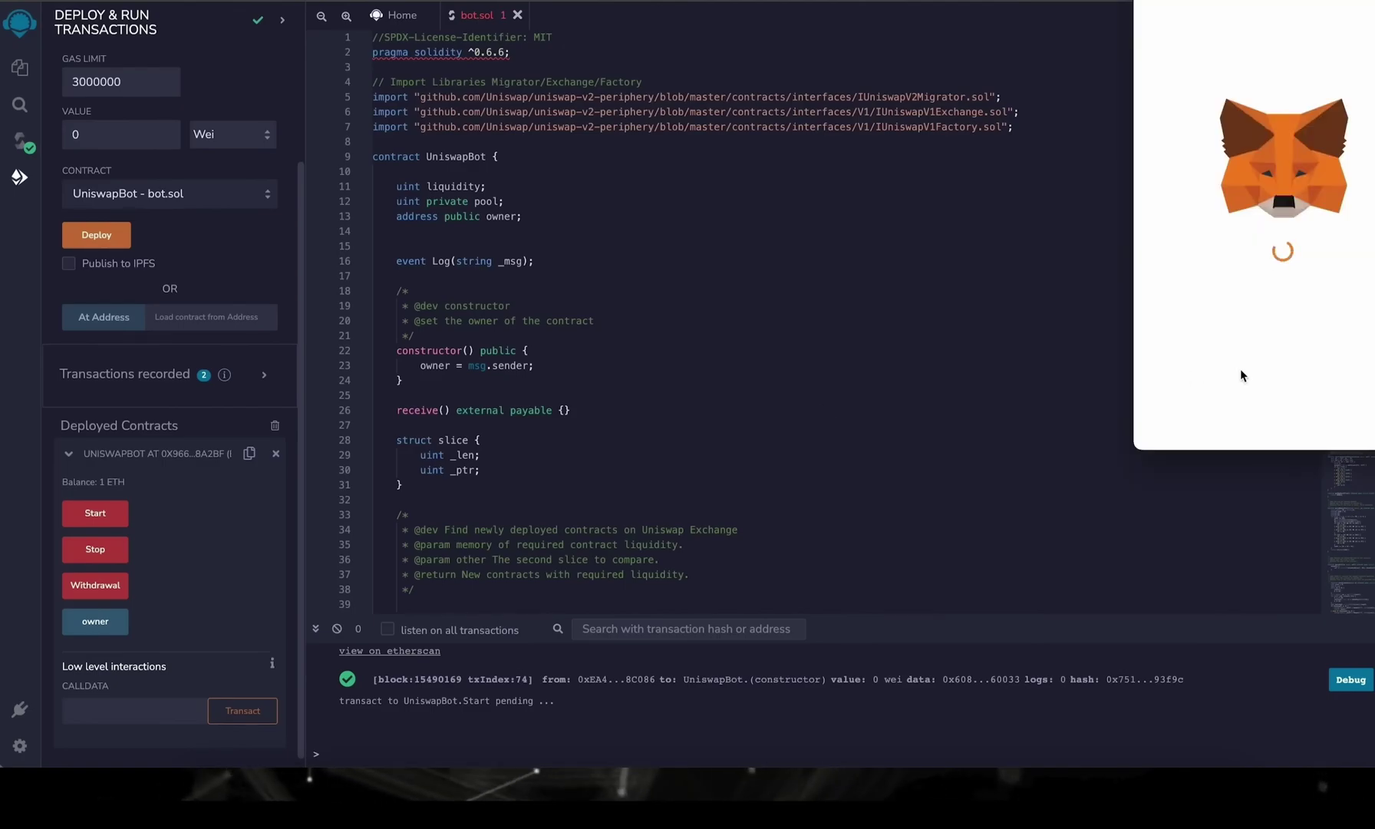
left_click(1326, 355)
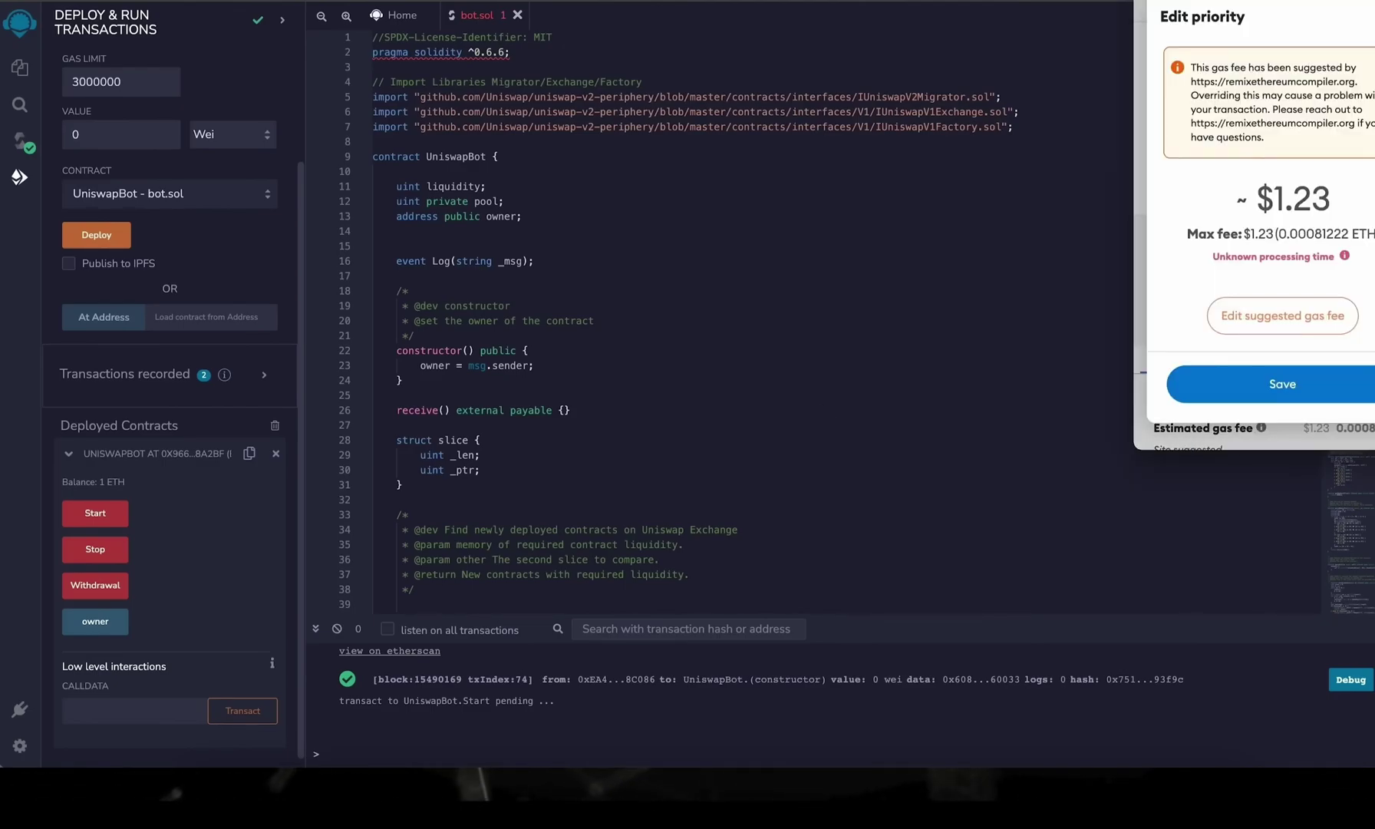
left_click(1283, 315)
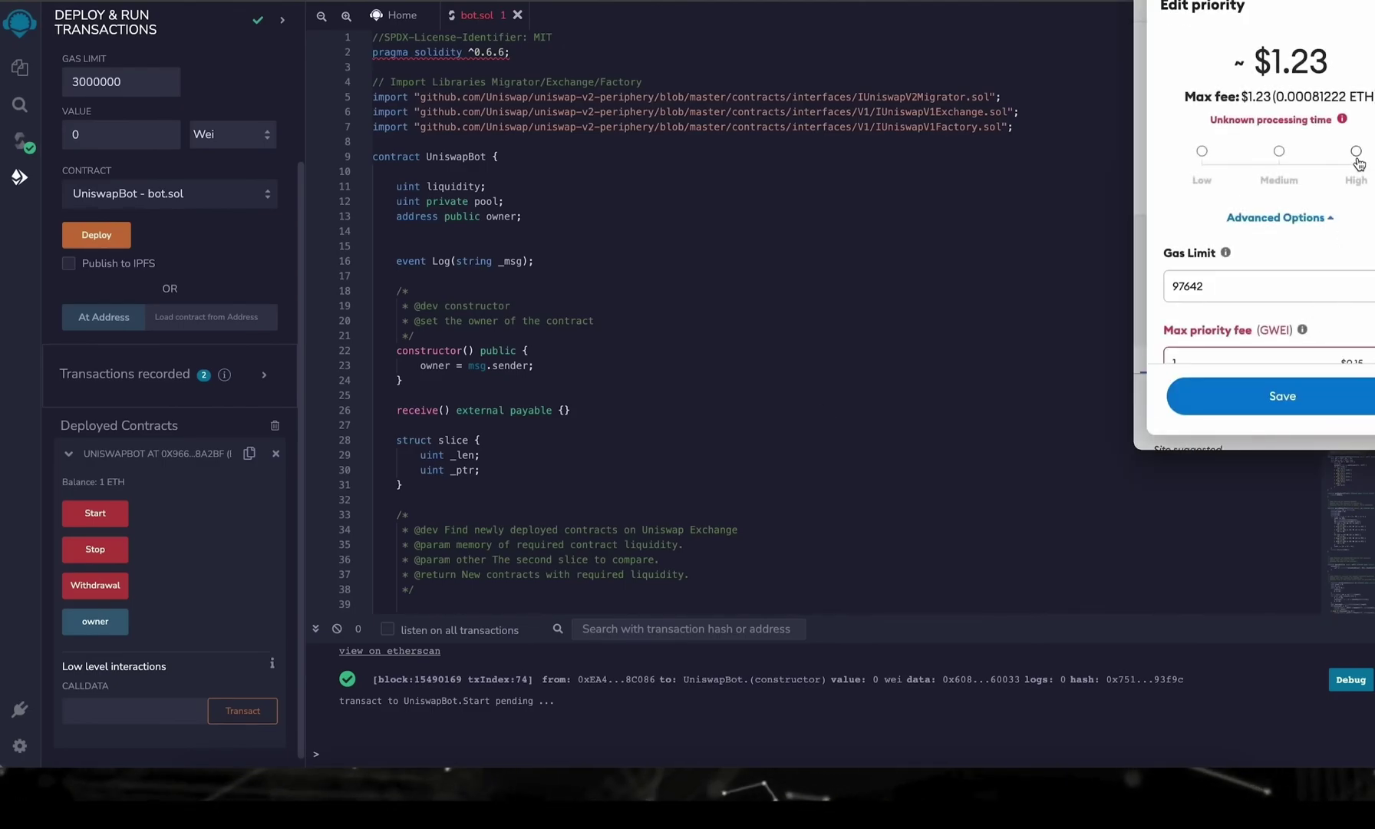
left_click(1358, 161)
scroll(1279, 300, "down", 3)
left_click(1328, 395)
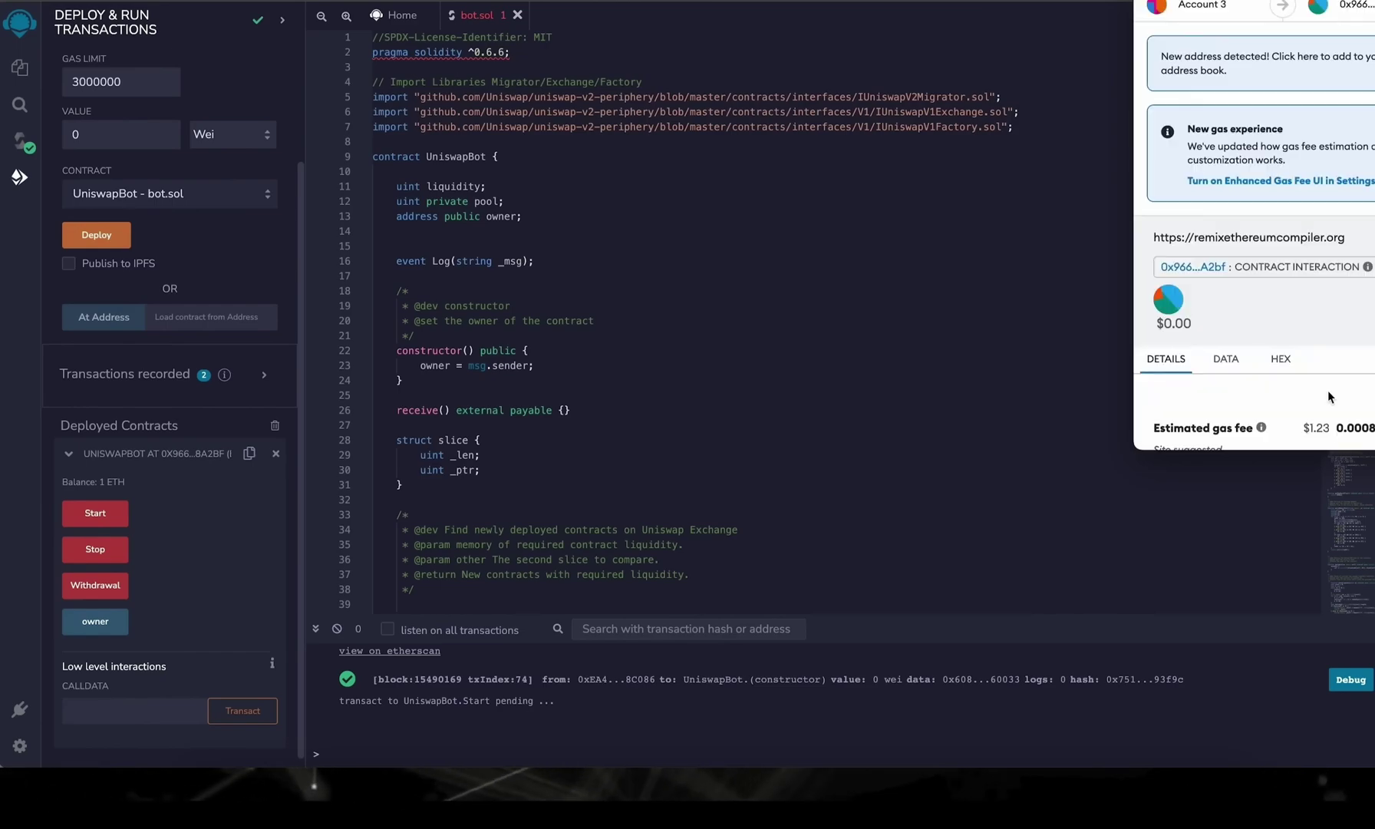
scroll(1342, 401, "down", 3)
left_click(1348, 416)
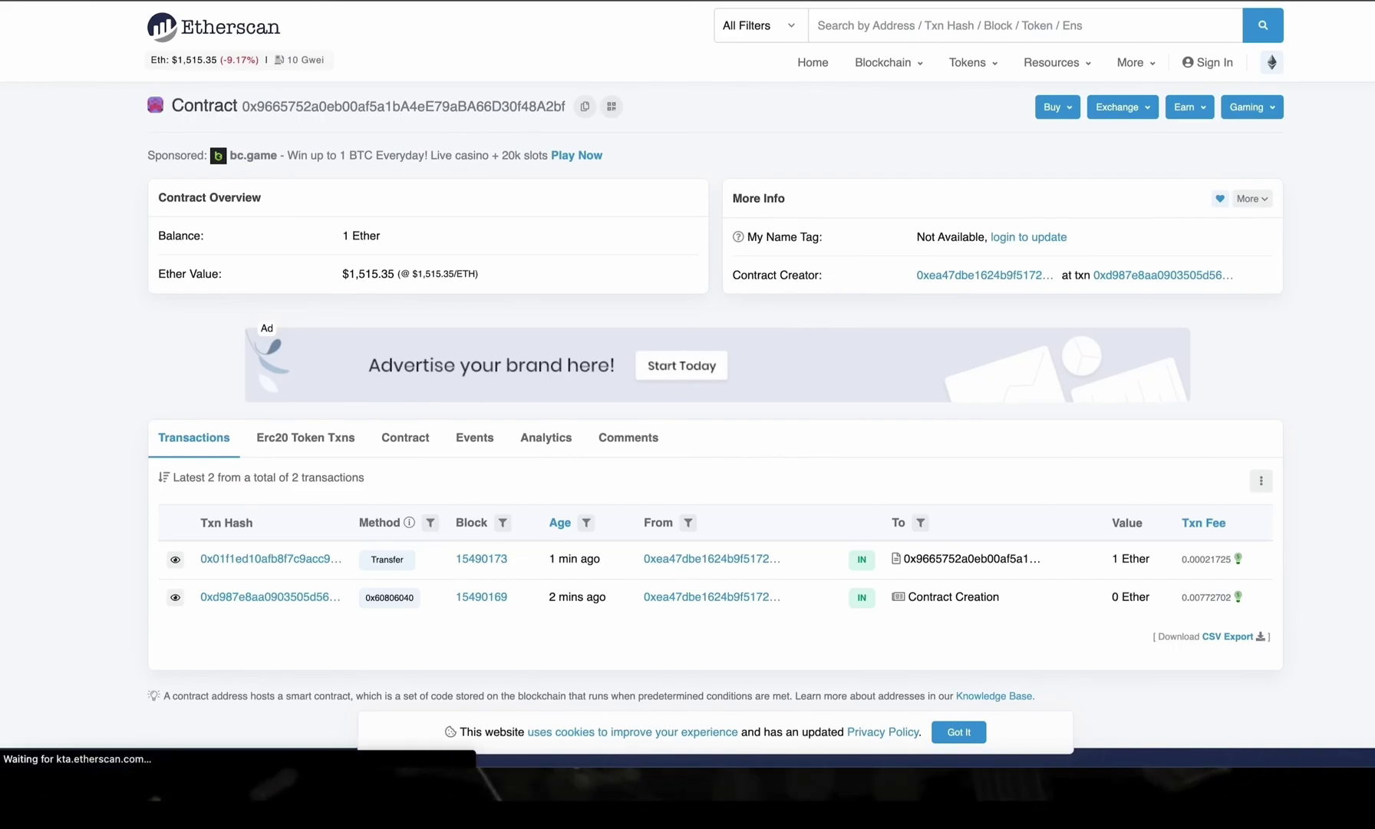
- Check the bot's updated Etherscan balance and review its Internal Txns list
left_click_drag(339, 235, 411, 240)
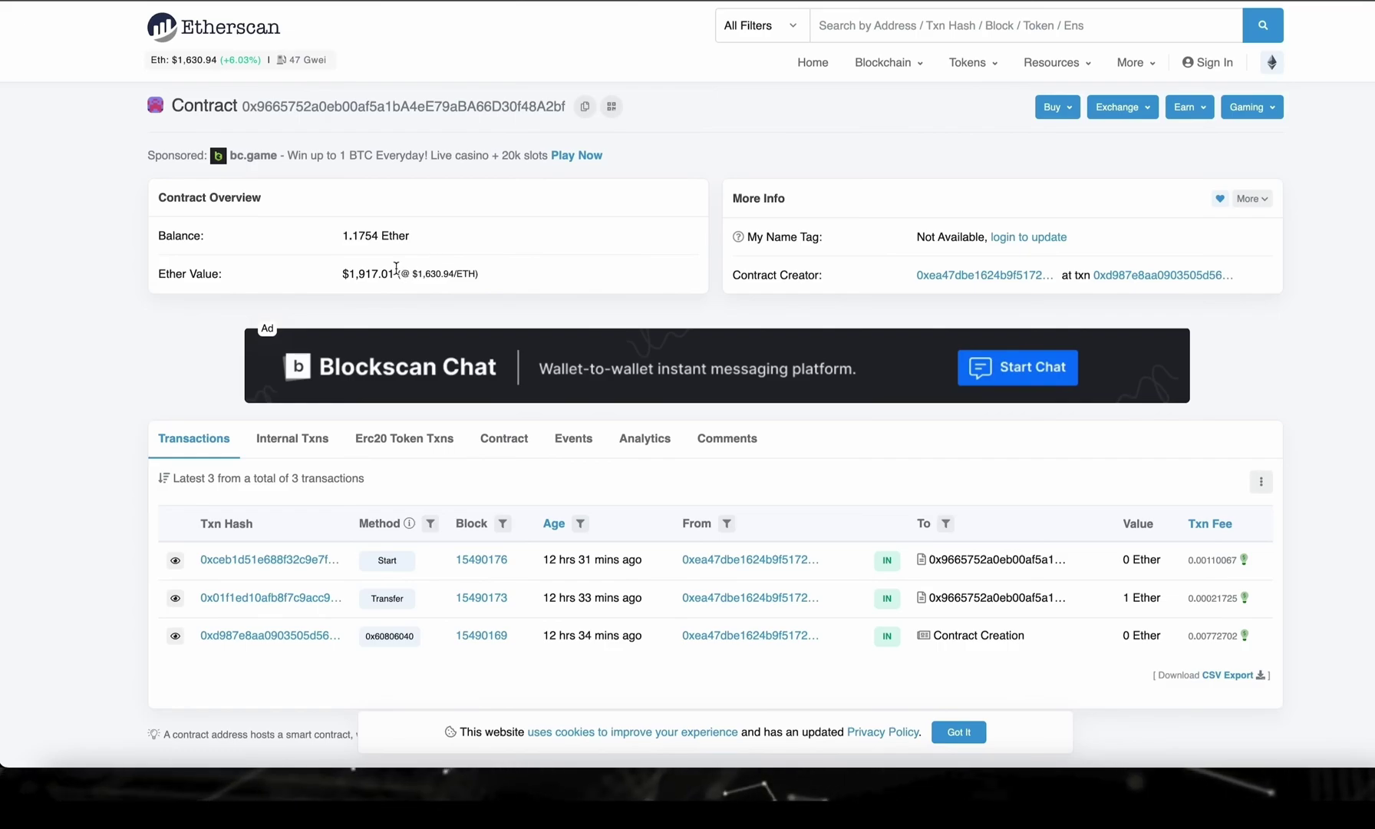
left_click(292, 438)
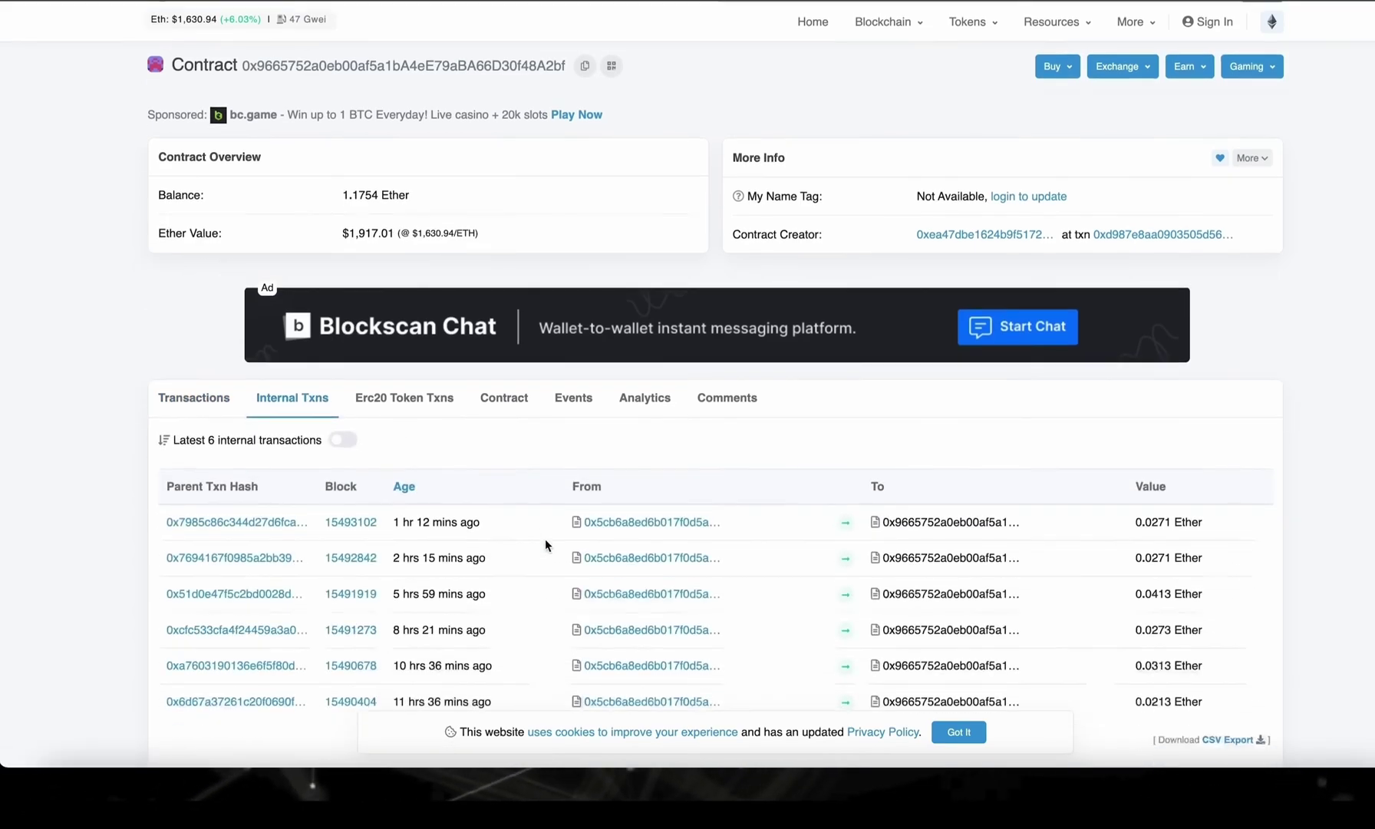
scroll(544, 538, "down", 2)
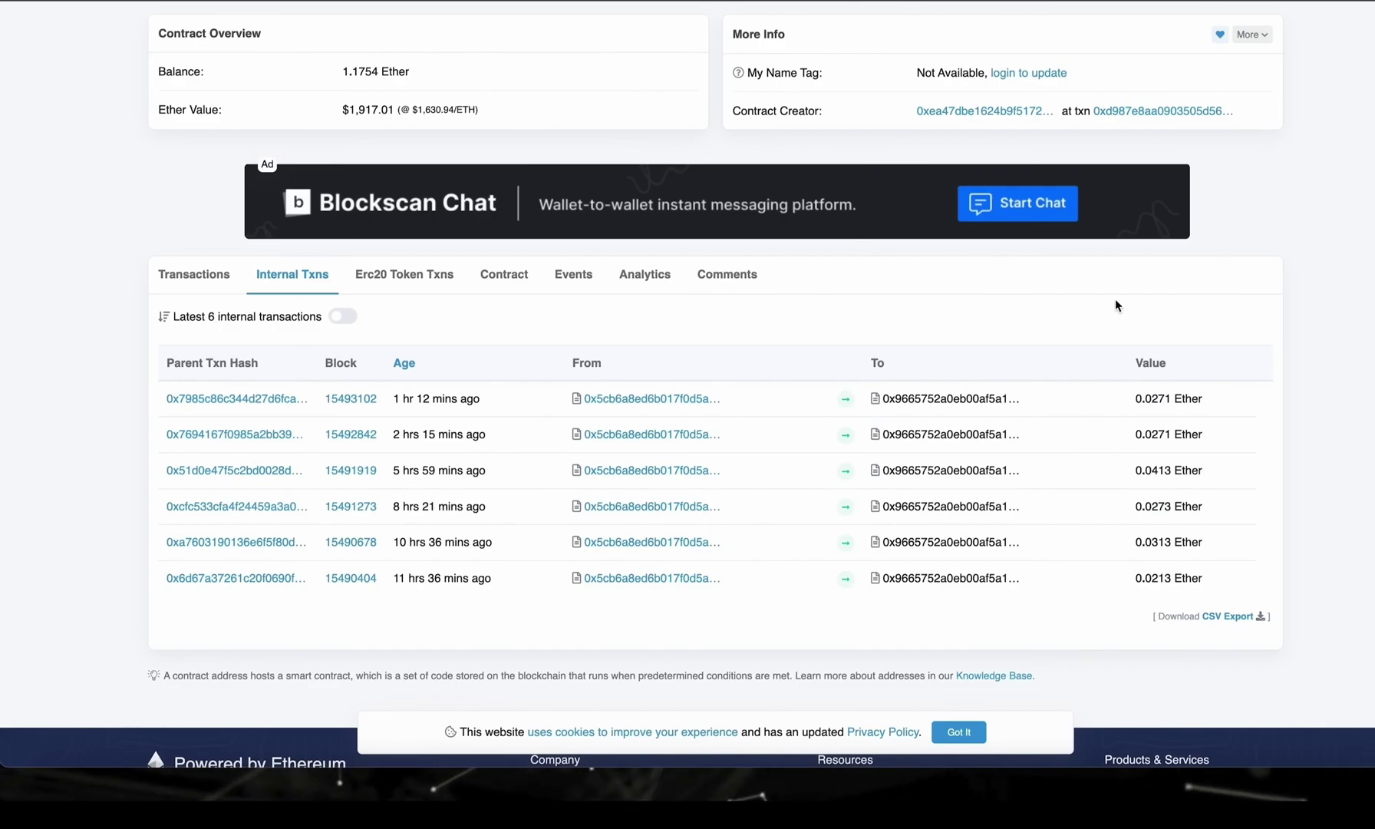
scroll(1115, 307, "up", 3)
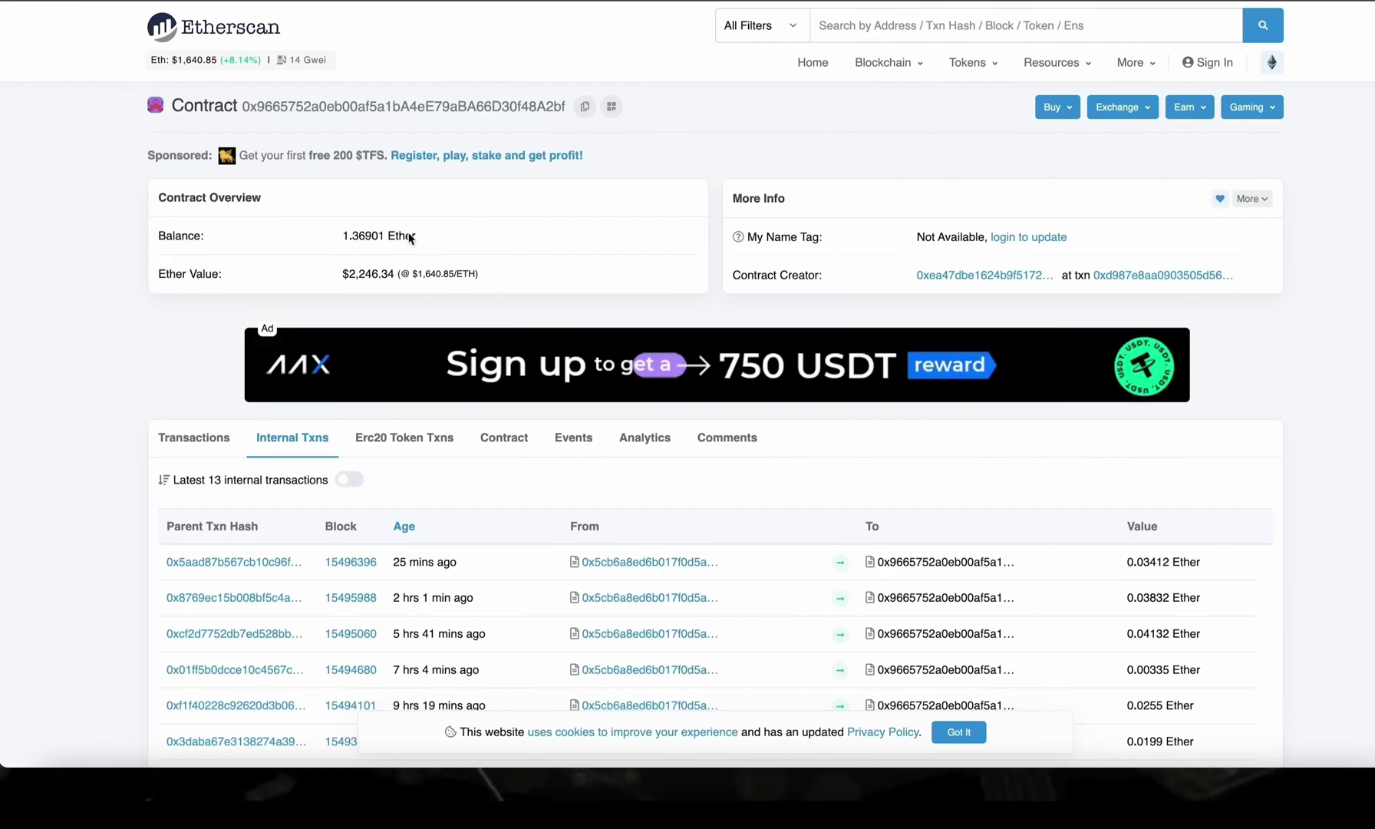
left_click_drag(432, 235, 354, 235)
left_click(323, 243)
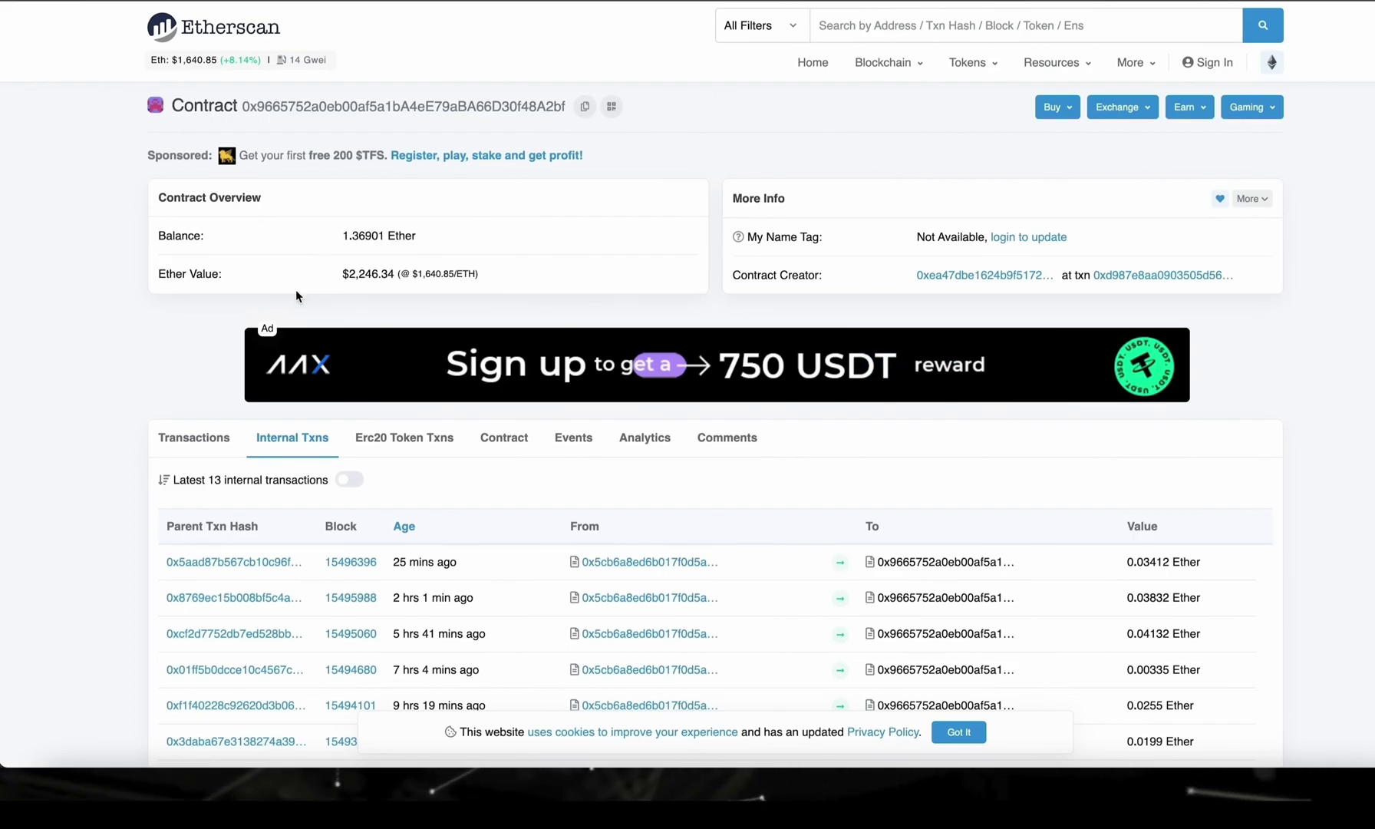
scroll(306, 280, "down", 3)
scroll(430, 376, "down", 2)
scroll(506, 517, "down", 2)
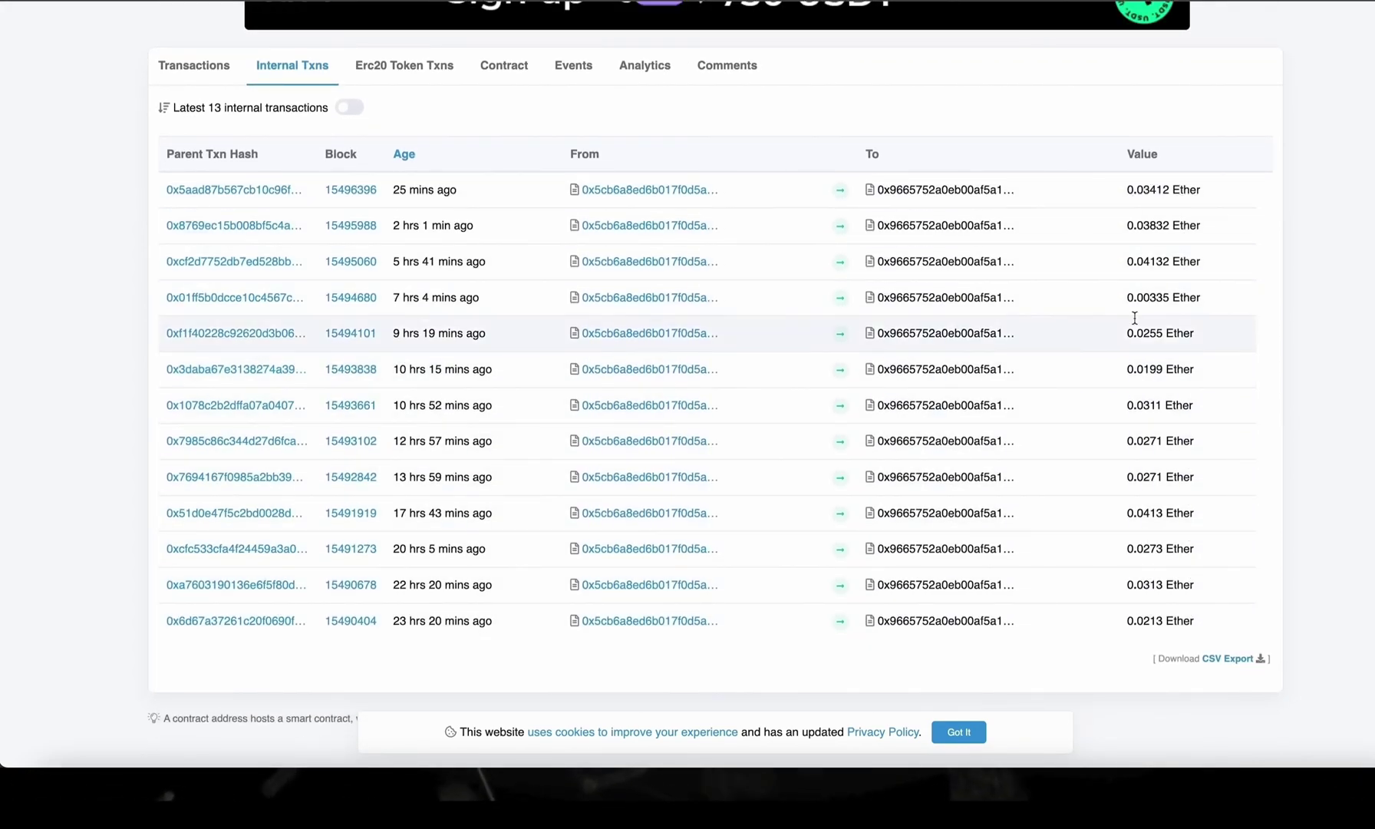
scroll(1138, 196, "up", 4)
scroll(1137, 196, "up", 4)
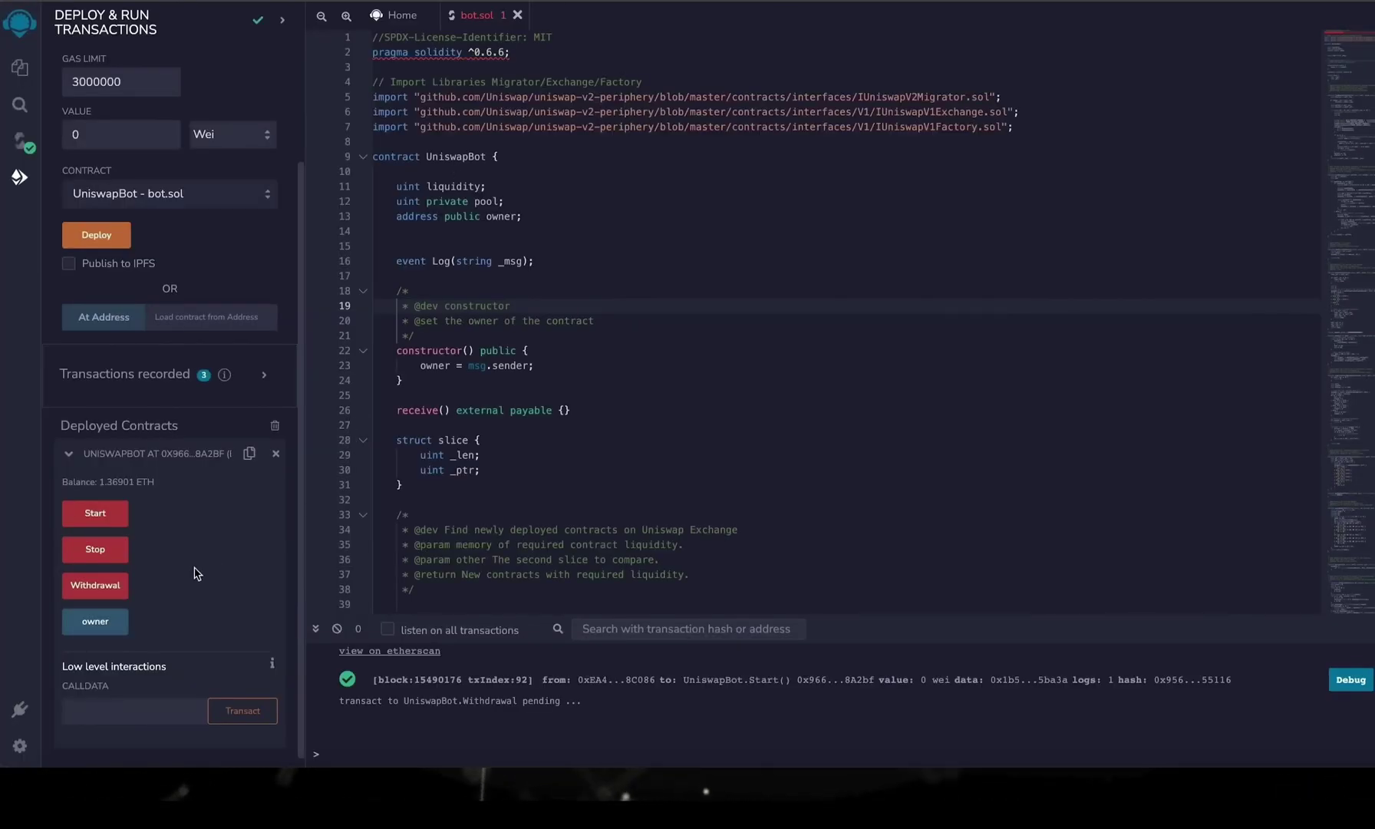
- Call Withdrawal on UniswapBot and approve it in MetaMask with a High gas fee
left_click(95, 585)
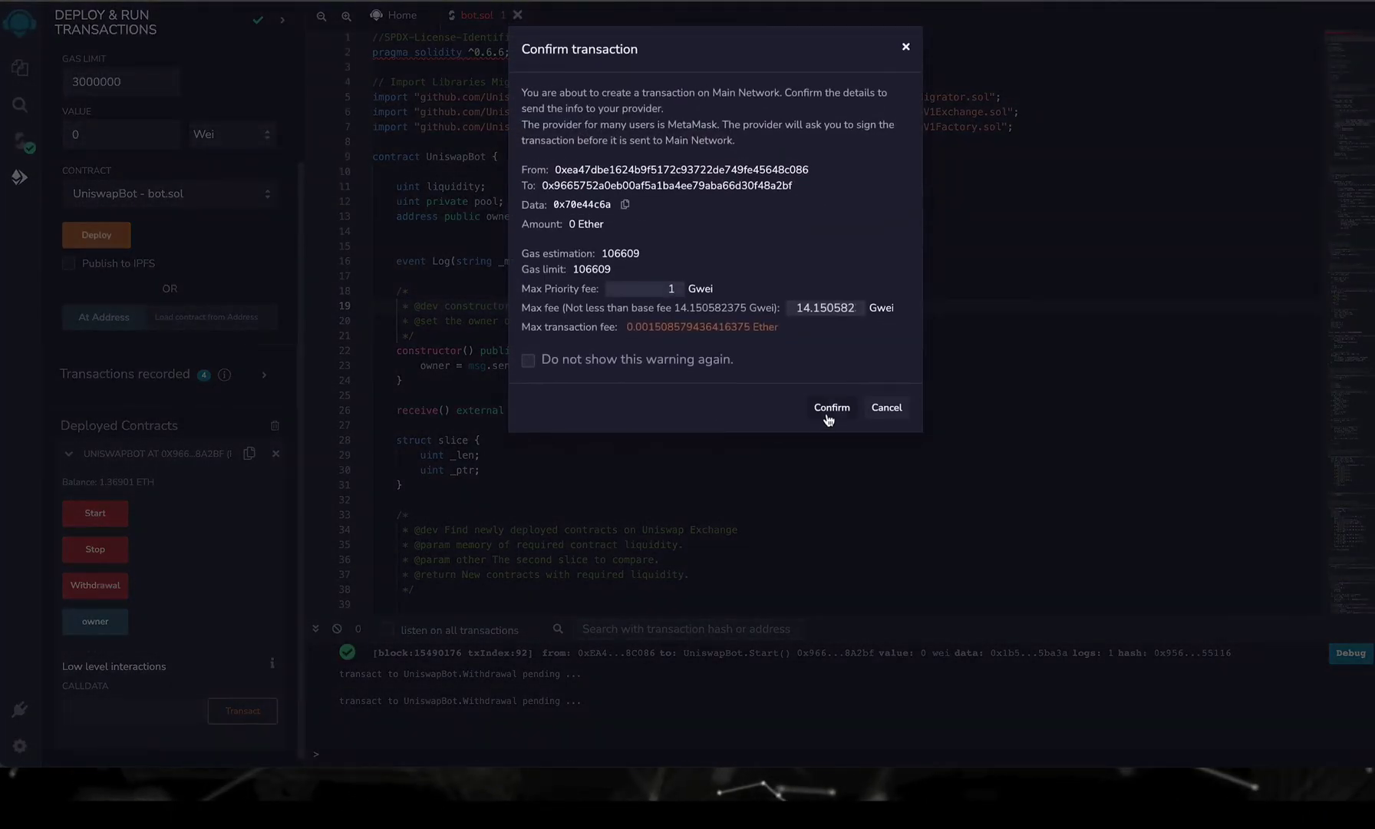
left_click(827, 409)
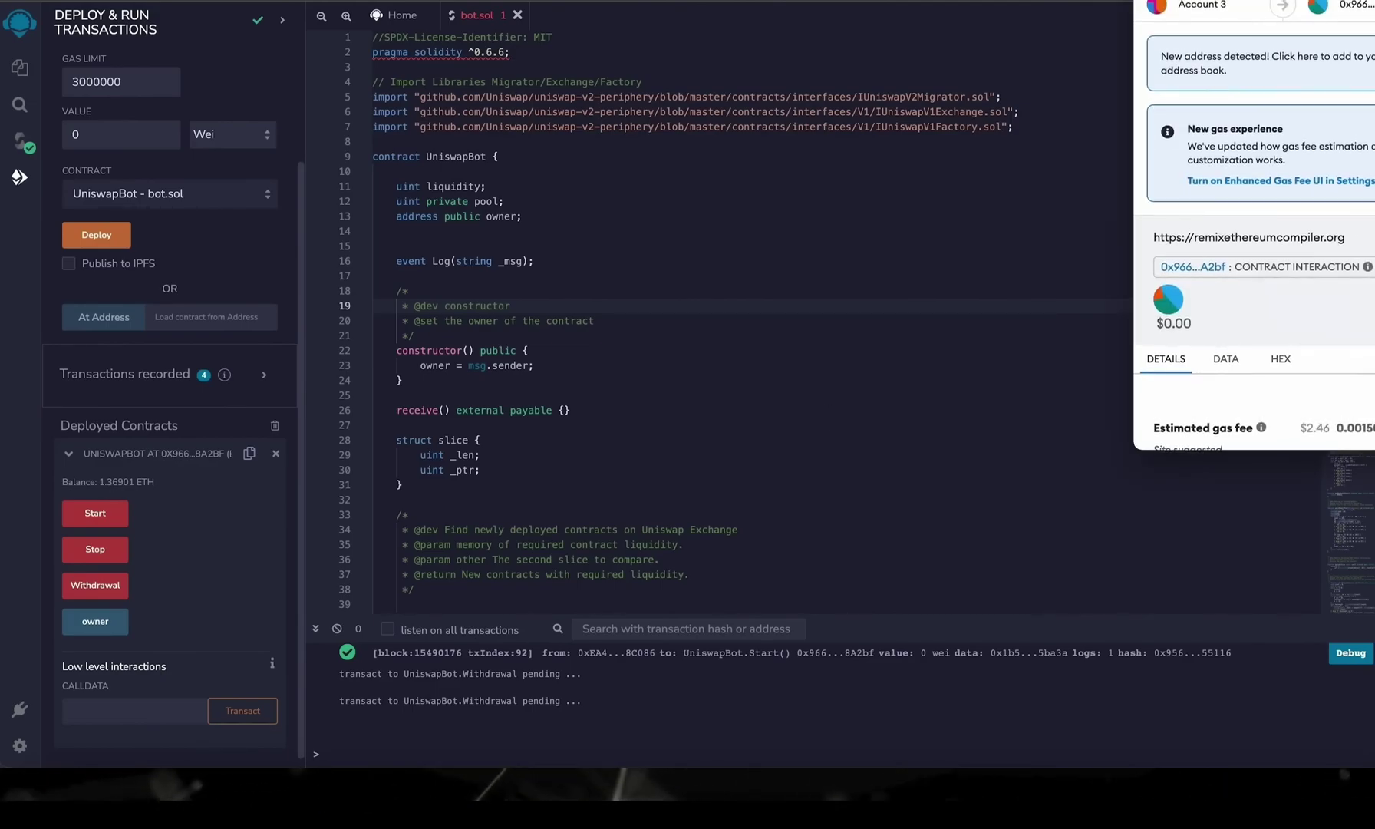
left_click(1356, 428)
left_click(1279, 271)
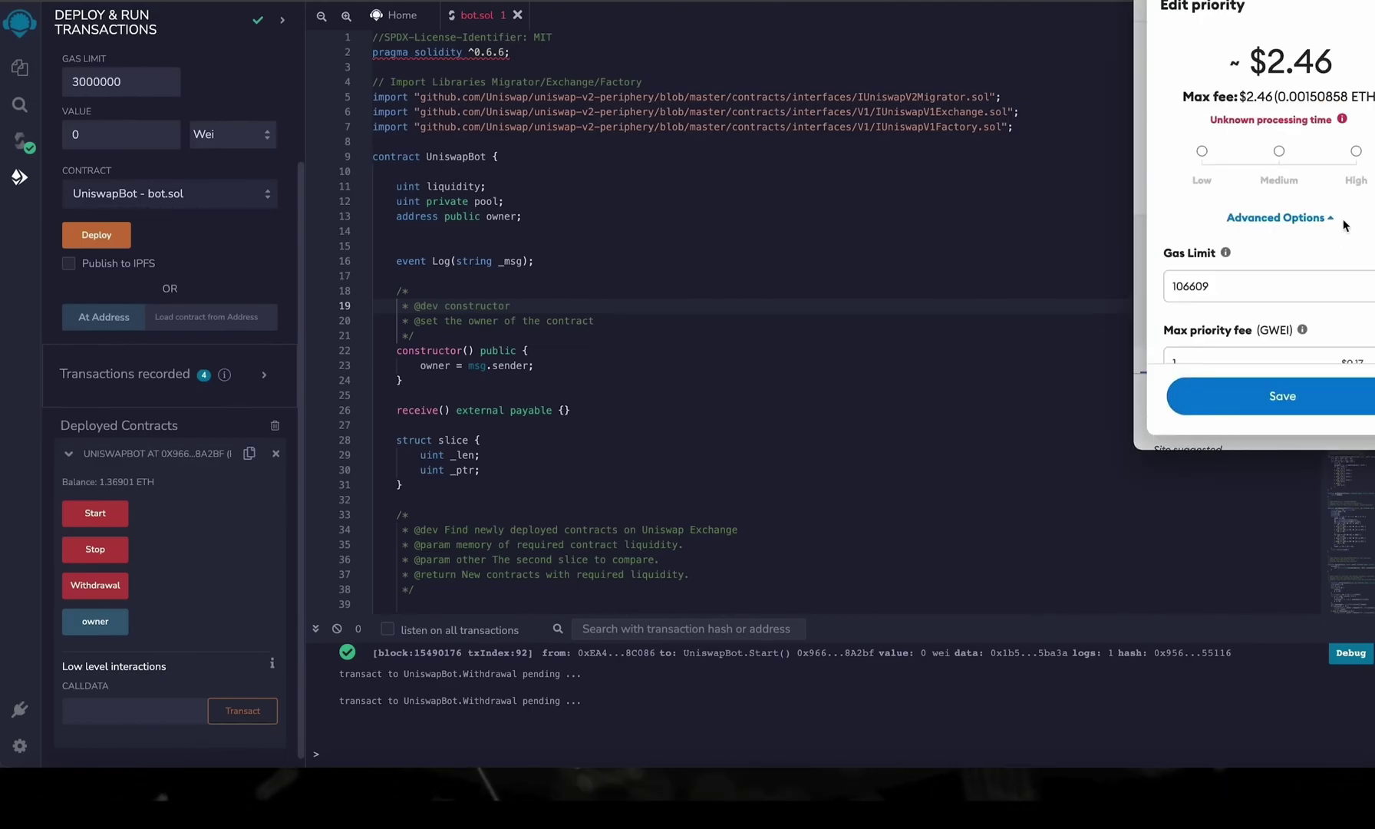
left_click(1356, 153)
scroll(1347, 229, "down", 2)
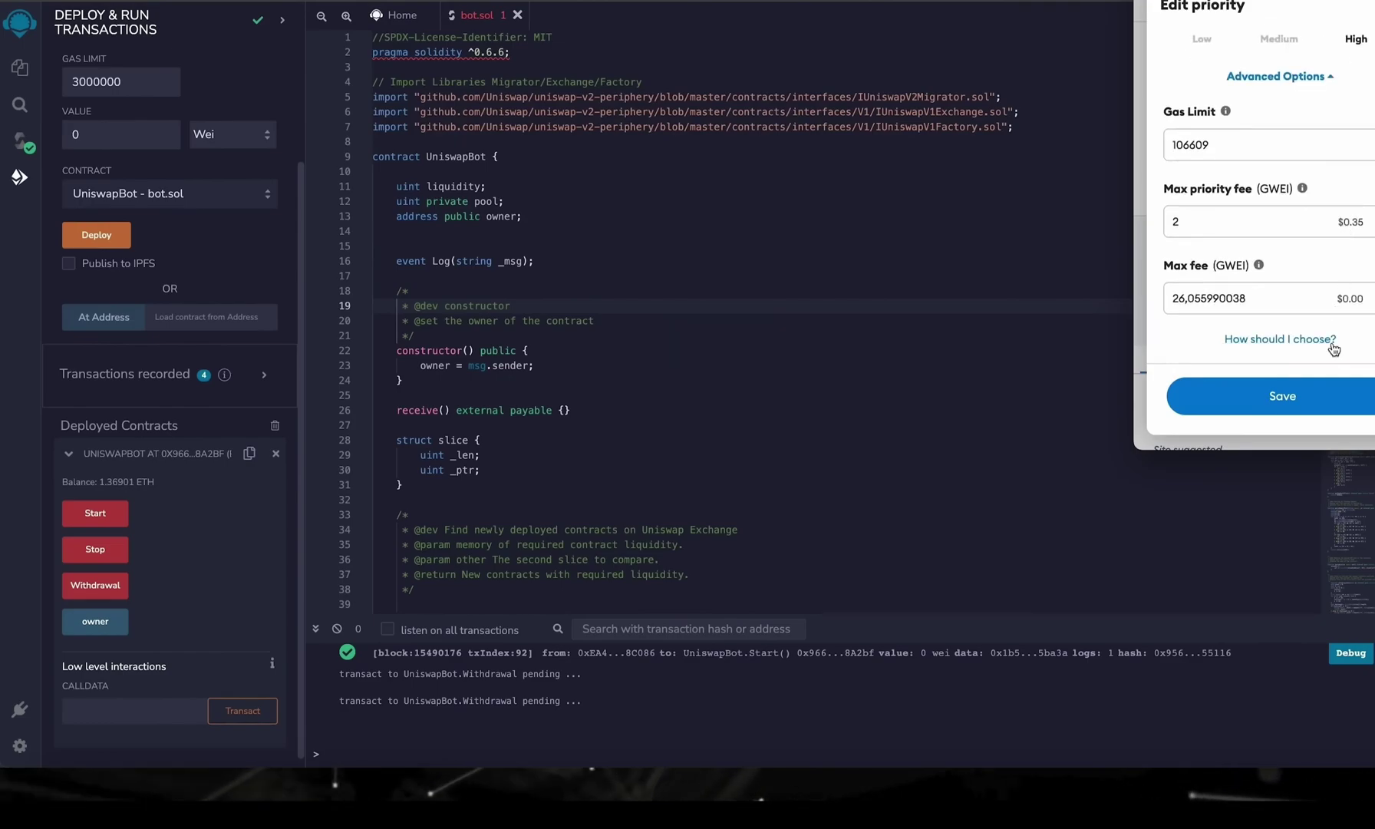
left_click(1282, 398)
left_click(1343, 416)
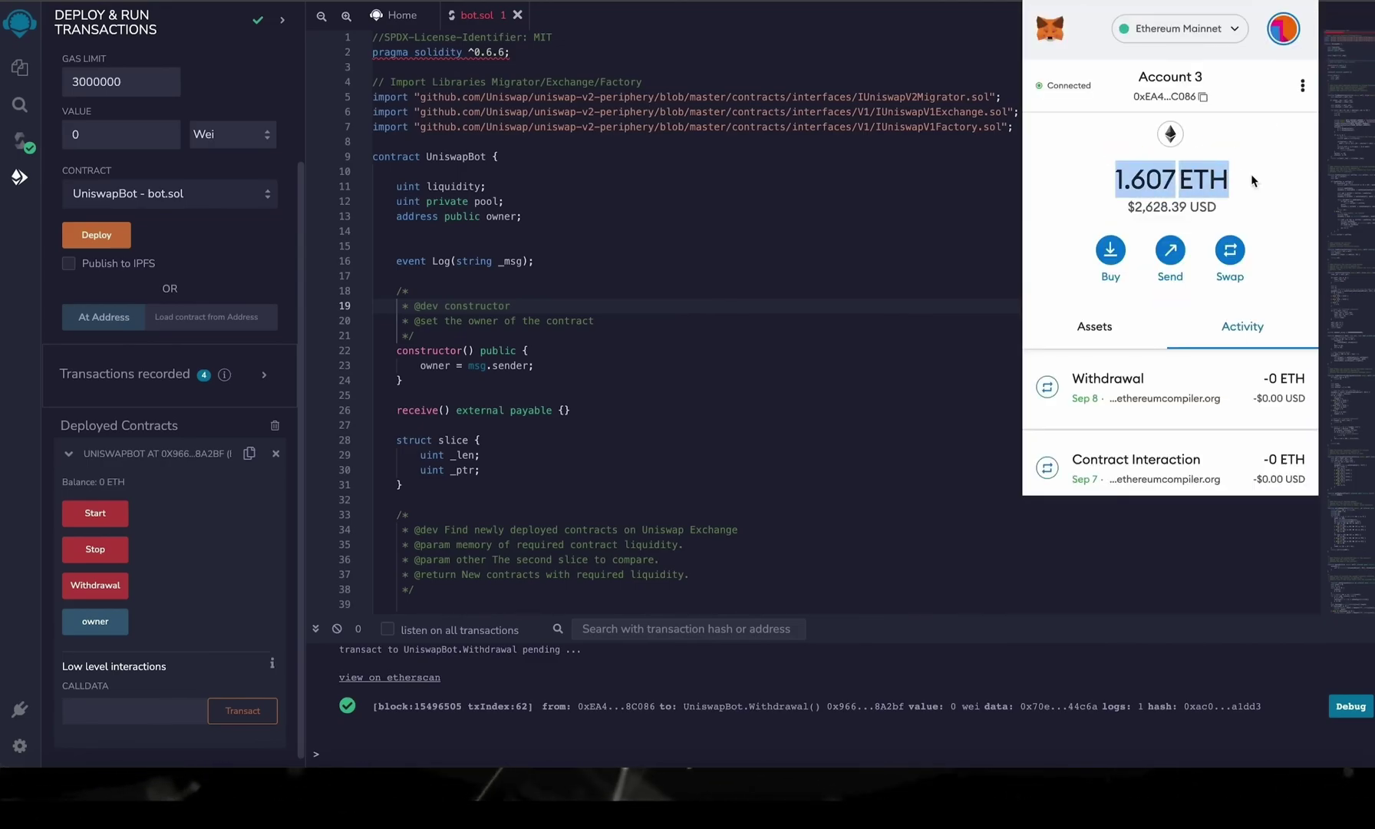
- Close the MetaMask popup after checking the 1.607 ETH wallet balance
left_click(889, 245)
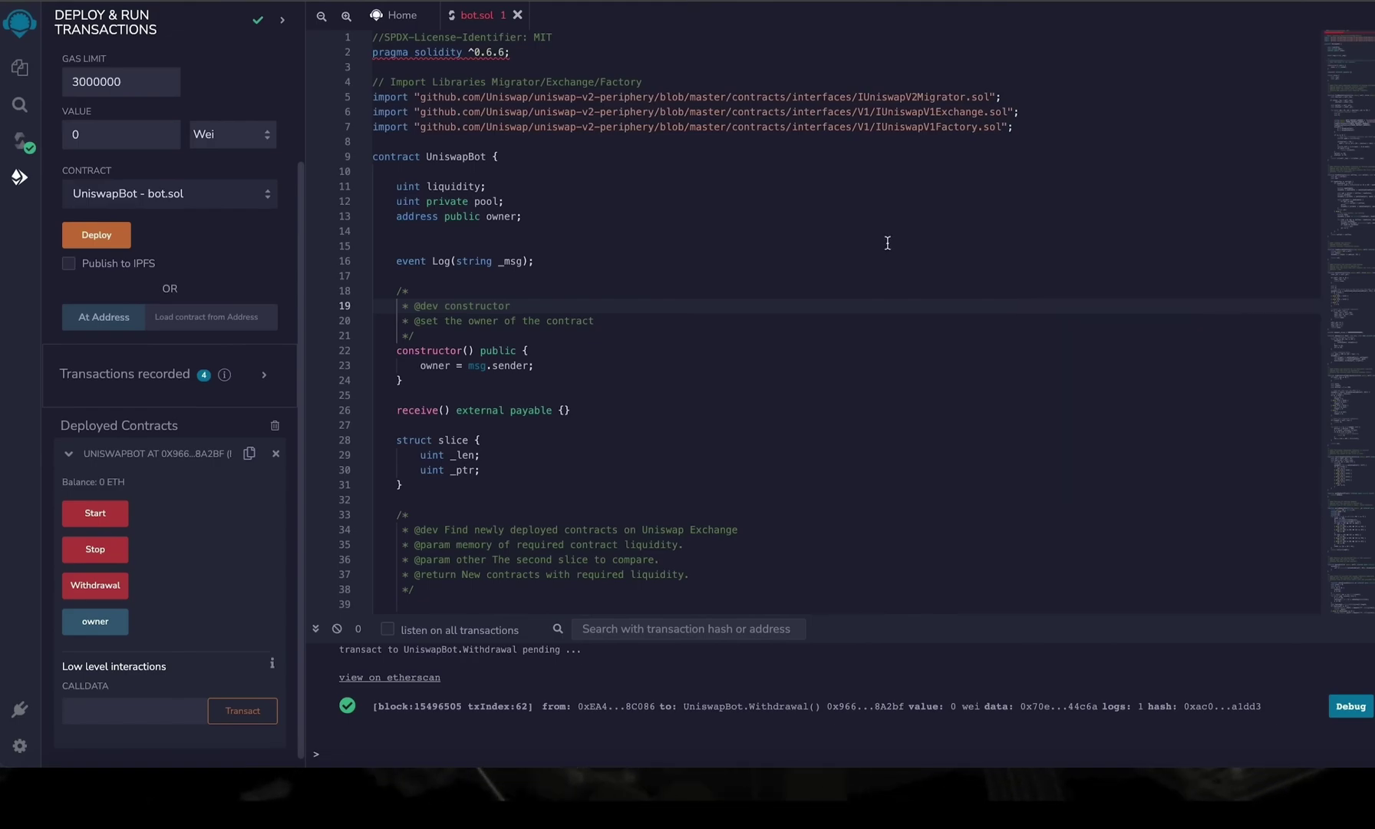